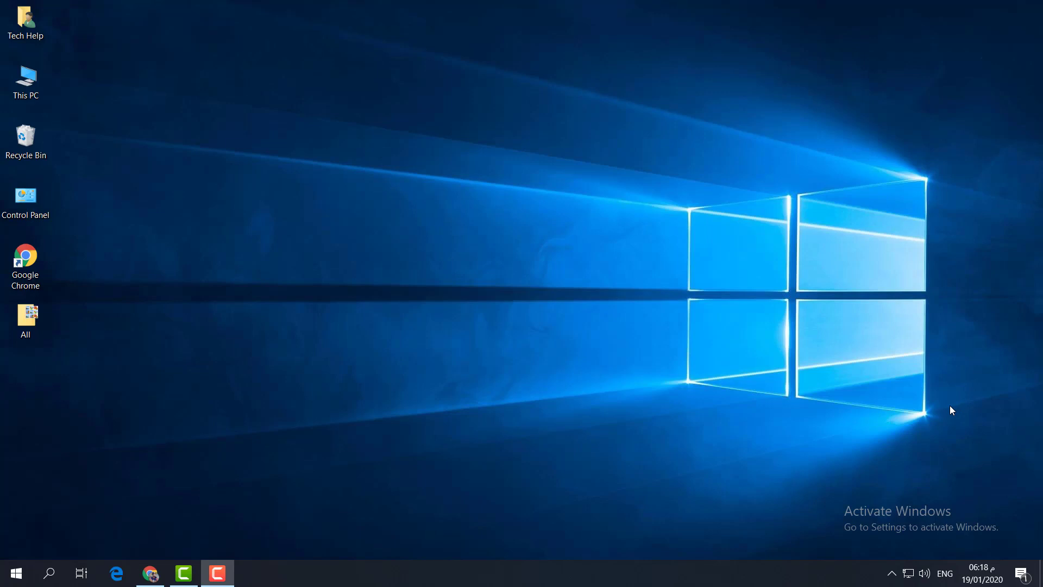
Step: Open the print queue of the HP LaserJet P1005 from the system tray and move its window toward the middle of the screen
{"action": "left_click", "coordinate": [892, 573]}
{"action": "left_click", "coordinate": [890, 573]}
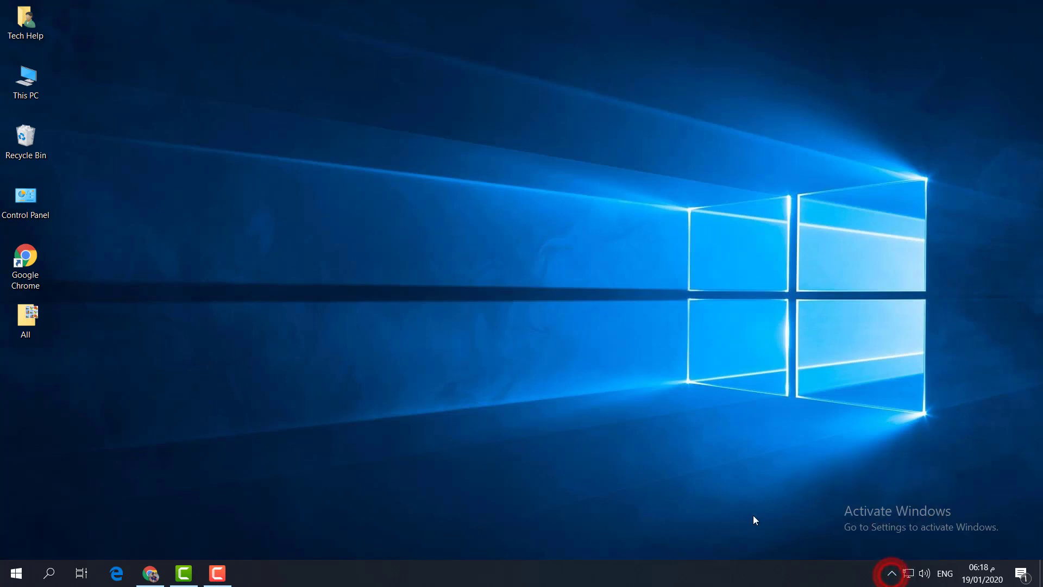
{"action": "left_click", "coordinate": [891, 573]}
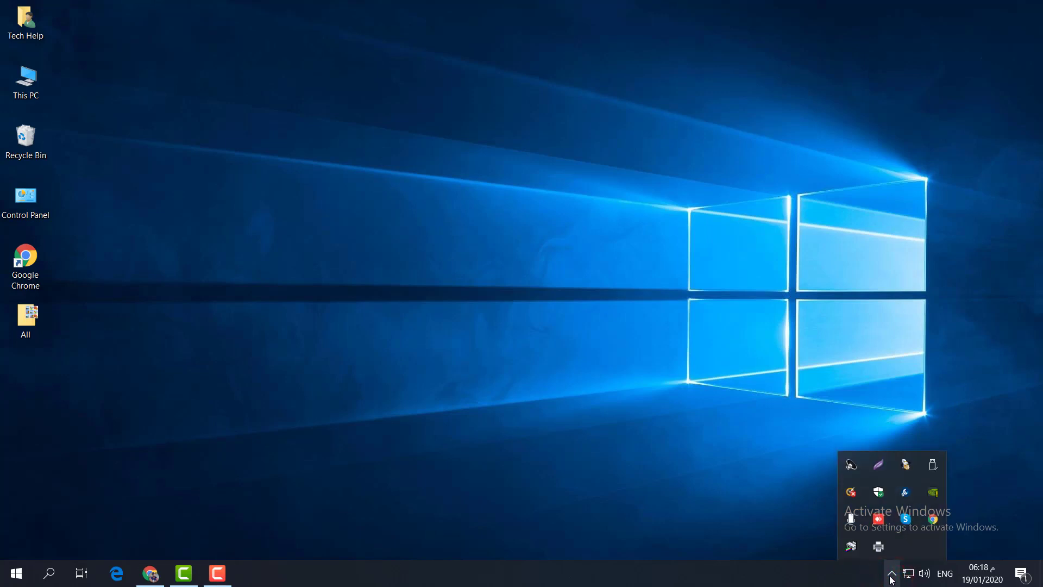
{"action": "double_click", "coordinate": [876, 548]}
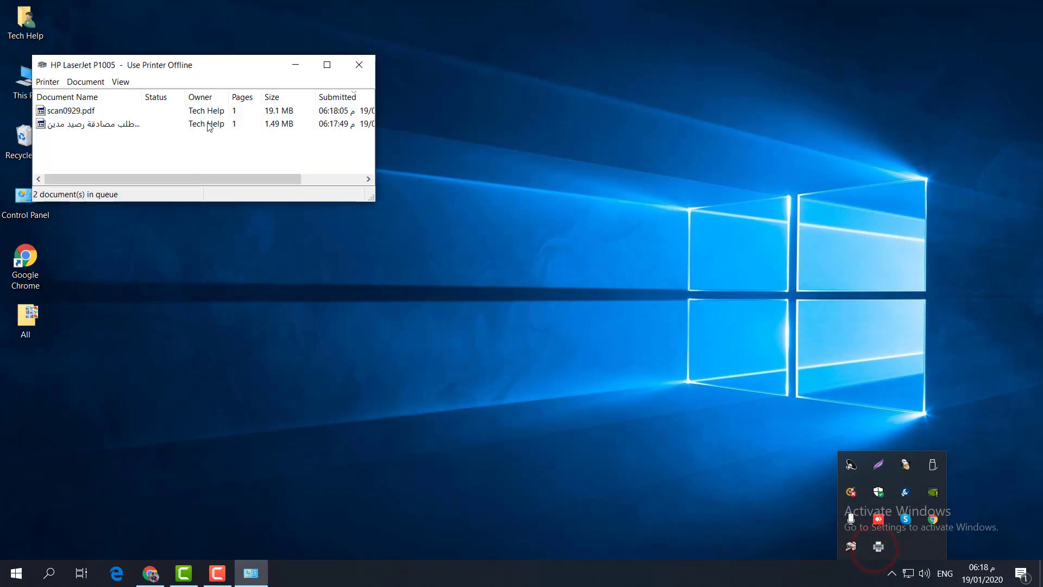
{"action": "left_click", "coordinate": [223, 65]}
{"action": "left_click_drag", "start_coordinate": [223, 65], "coordinate": [405, 149]}
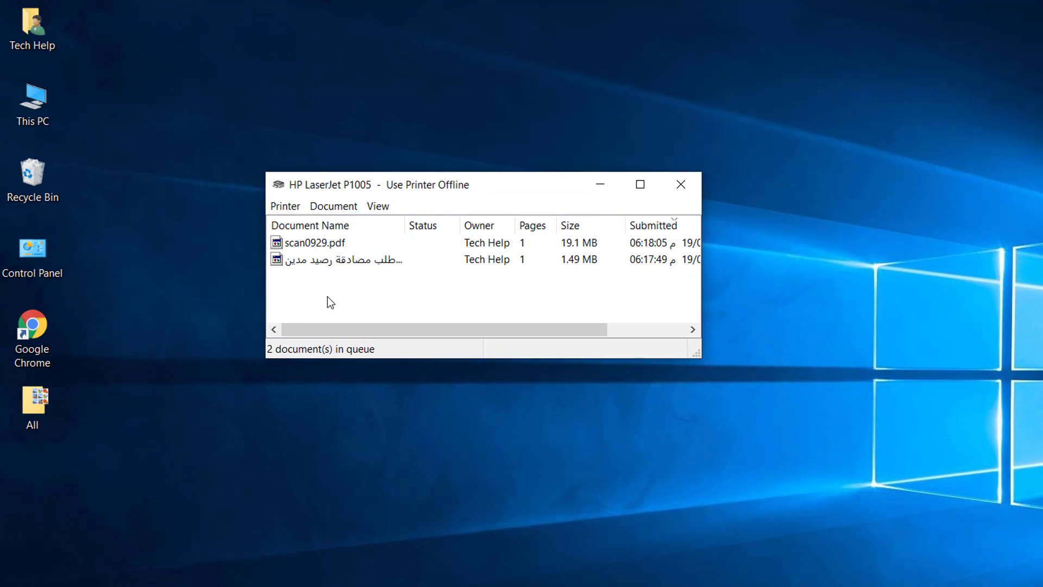
Step: Cancel both documents in the HP LaserJet P1005 print queue and close the queue
{"action": "left_click_drag", "start_coordinate": [324, 293], "coordinate": [326, 243]}
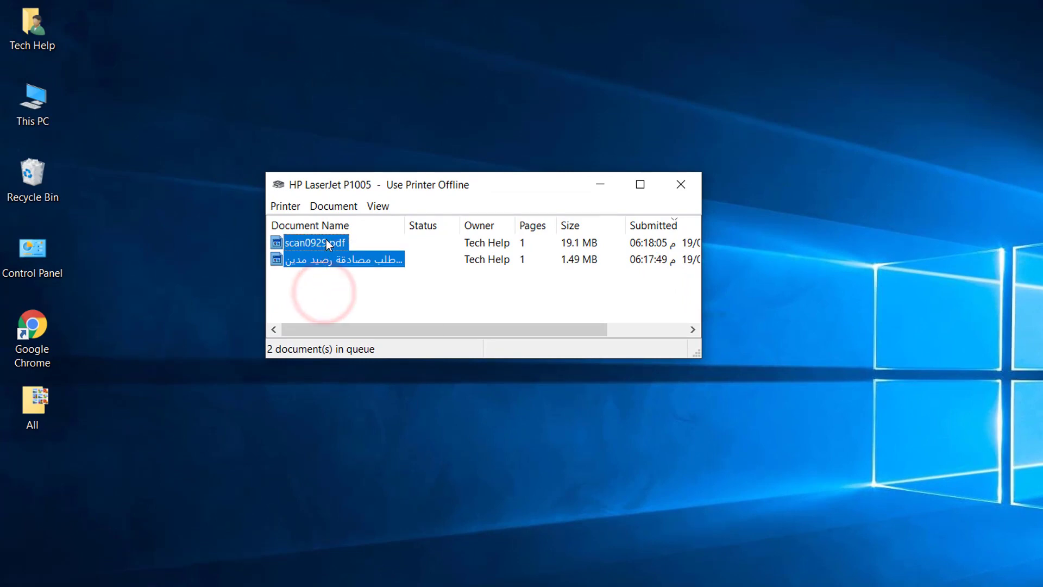
{"action": "right_click", "coordinate": [326, 239]}
{"action": "left_click", "coordinate": [369, 302]}
{"action": "left_click", "coordinate": [712, 373]}
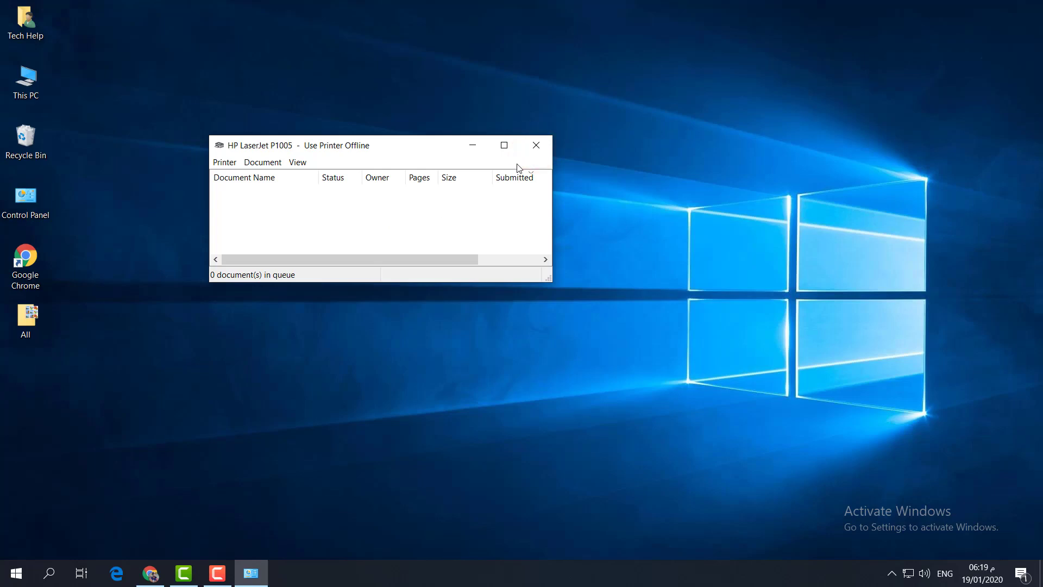
{"action": "left_click", "coordinate": [530, 151]}
Step: Check the HP LaserJet P1005 print queue through Devices and Printers in Control Panel, and close both windows
{"action": "double_click", "coordinate": [33, 201]}
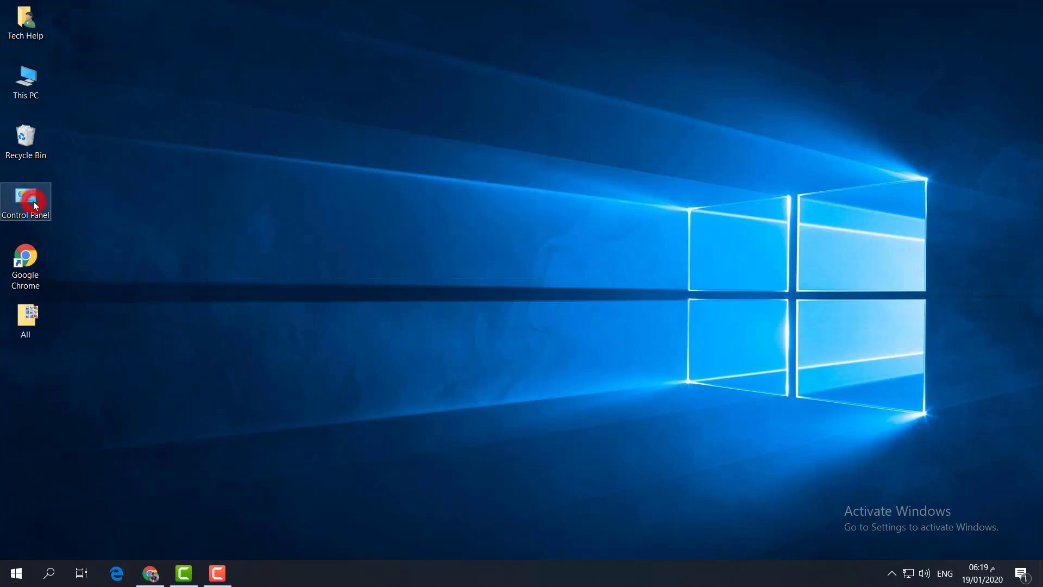
{"action": "left_click", "coordinate": [345, 192]}
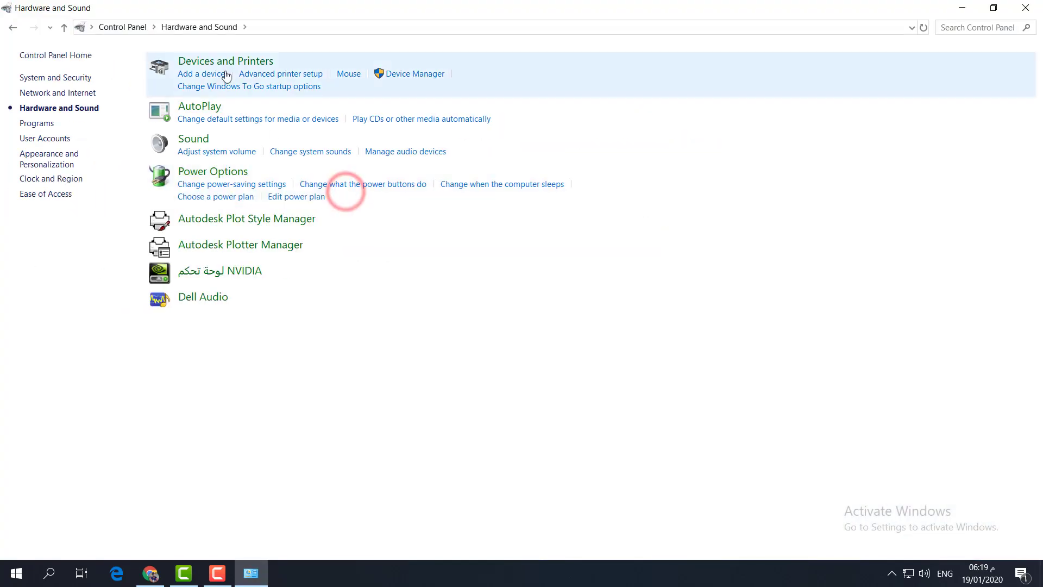
{"action": "left_click", "coordinate": [226, 61]}
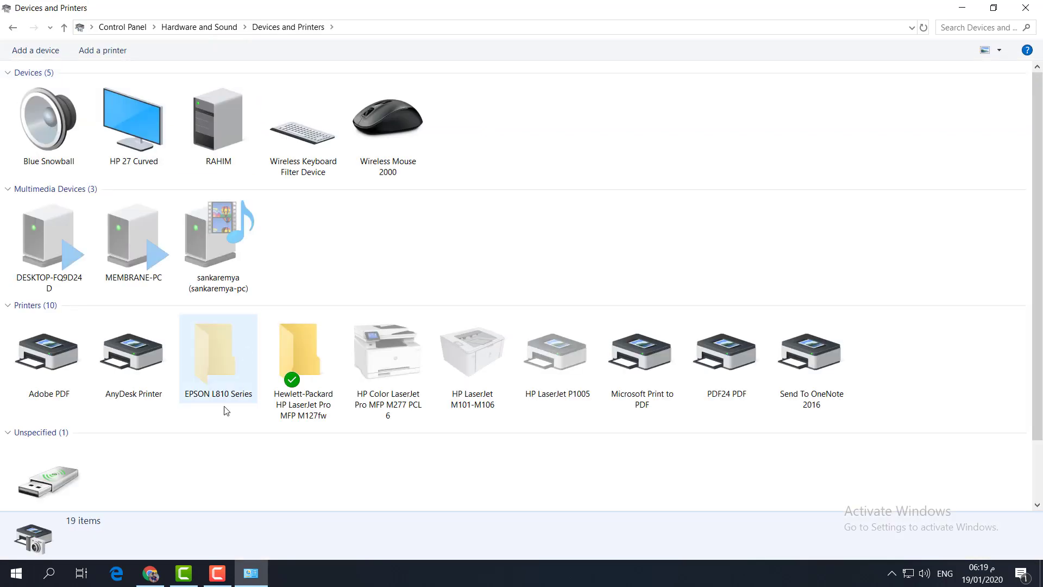
{"action": "left_click", "coordinate": [552, 369]}
{"action": "double_click", "coordinate": [552, 371]}
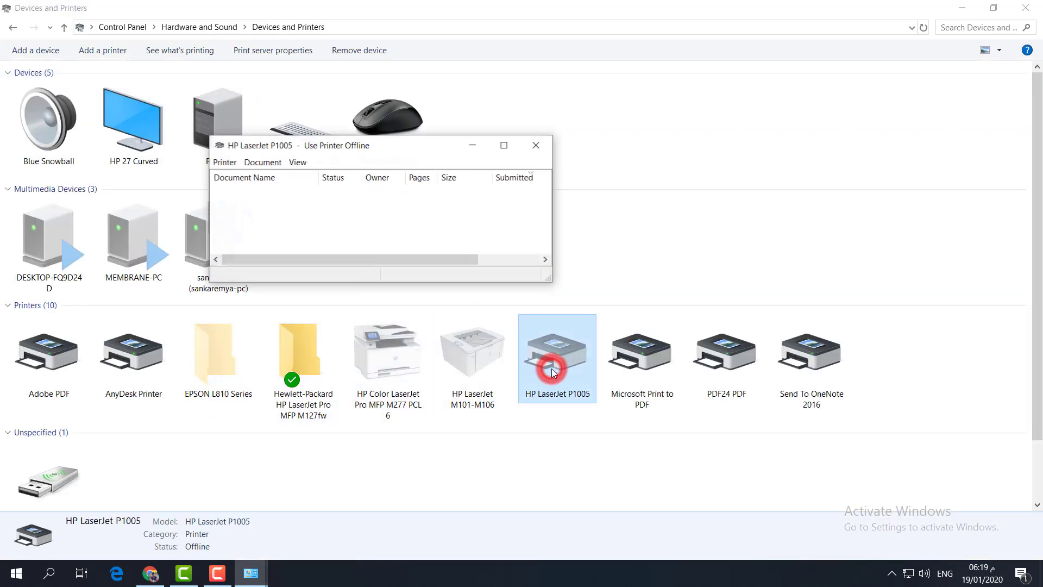
{"action": "left_click", "coordinate": [247, 233]}
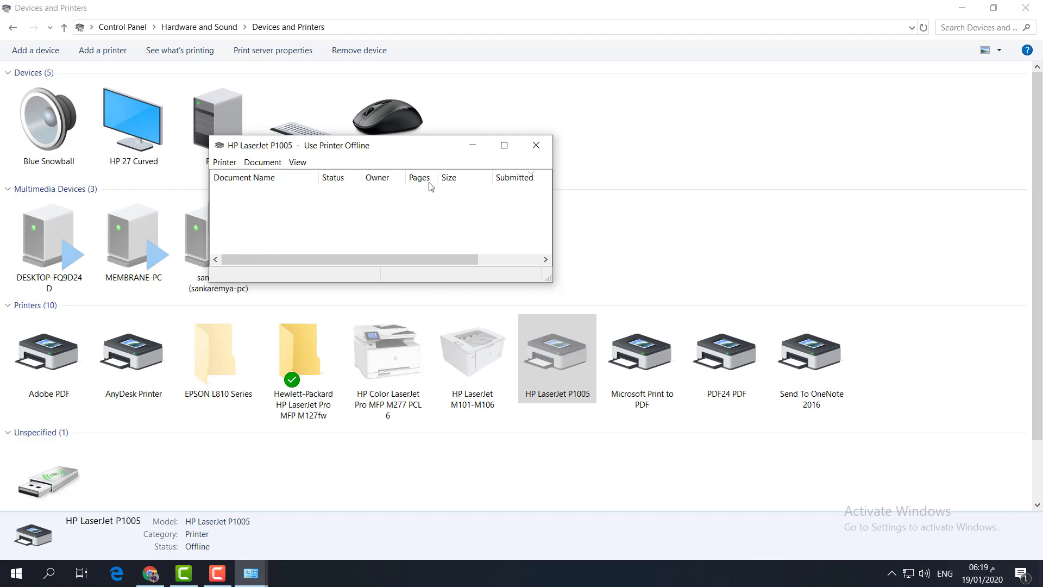
{"action": "left_click", "coordinate": [536, 146]}
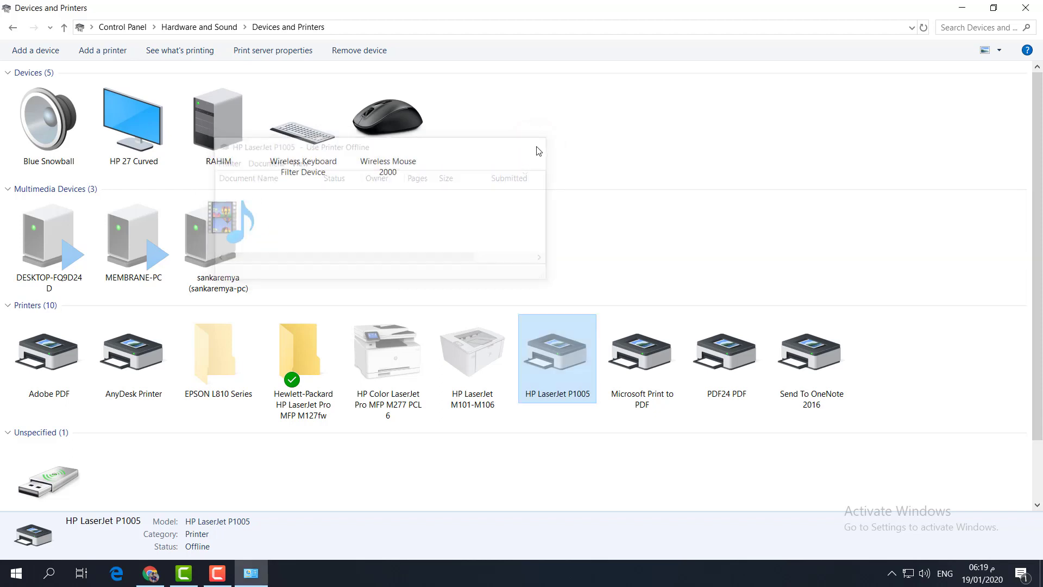
{"action": "left_click", "coordinate": [1026, 8]}
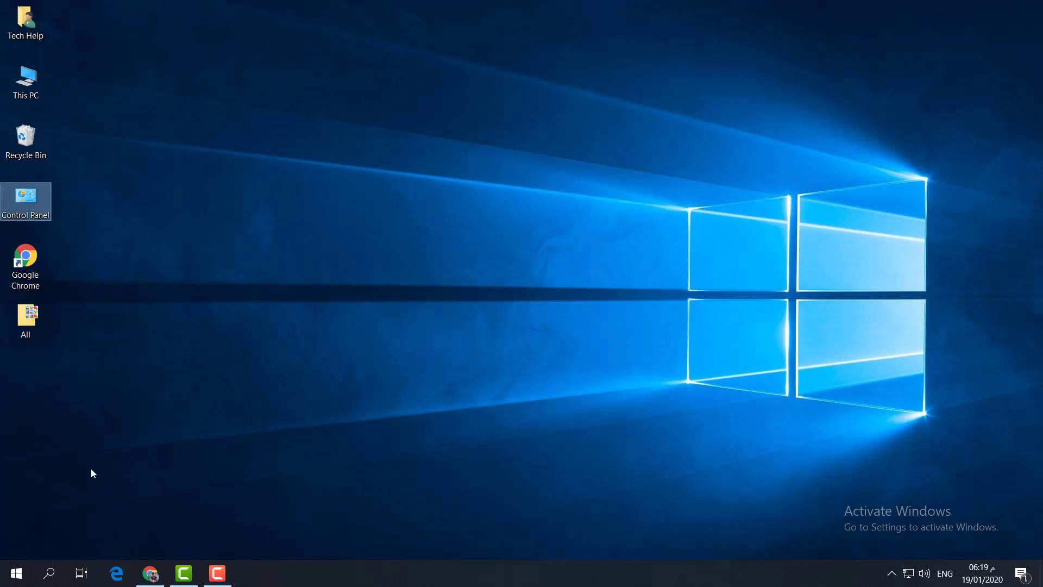
Step: Search Windows for the Services app, open it, and reposition its window
{"action": "left_click", "coordinate": [54, 575]}
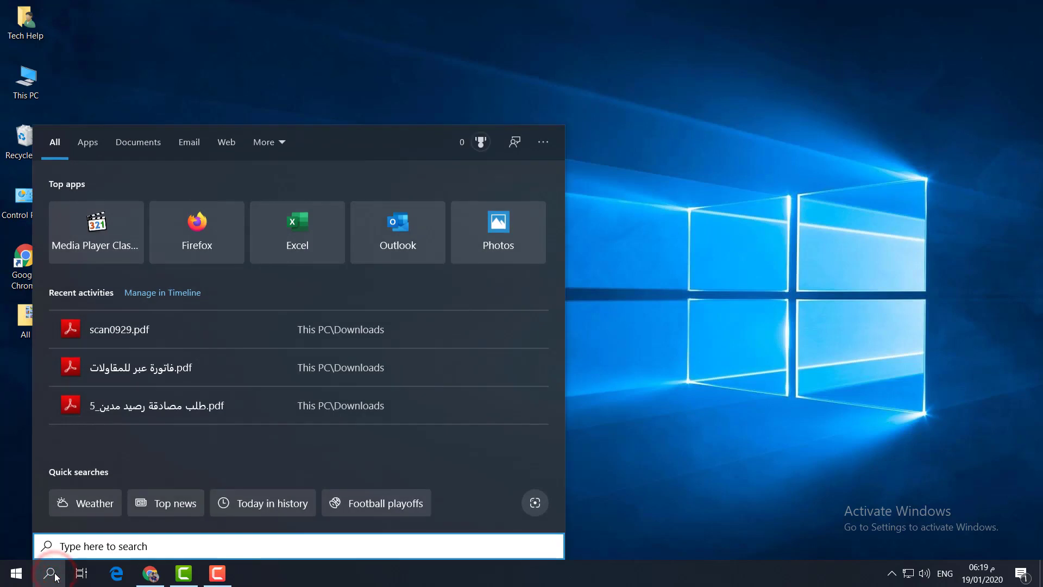
{"action": "type", "text": "ser"}
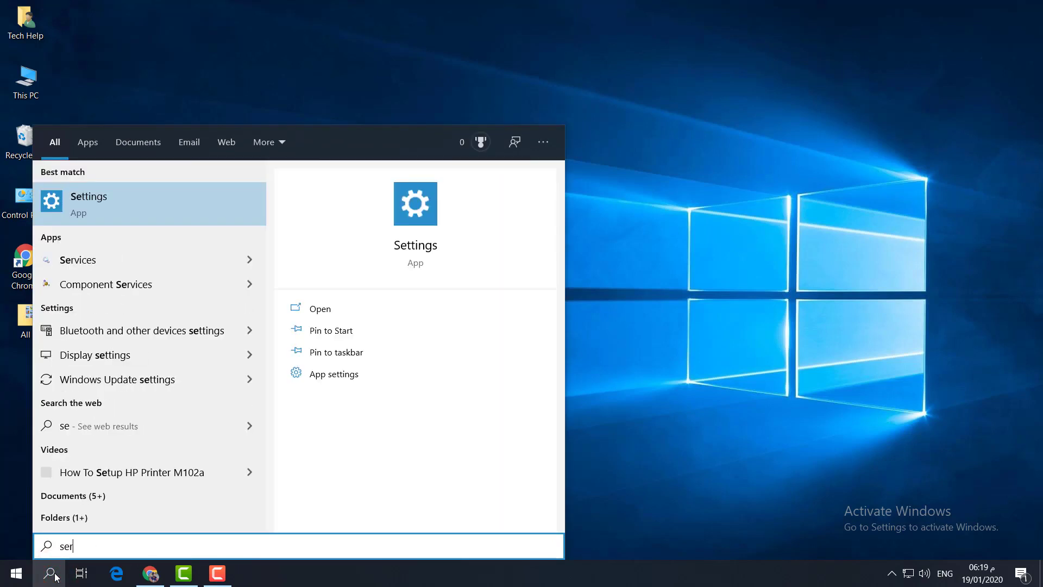
{"action": "type", "text": "ives"}
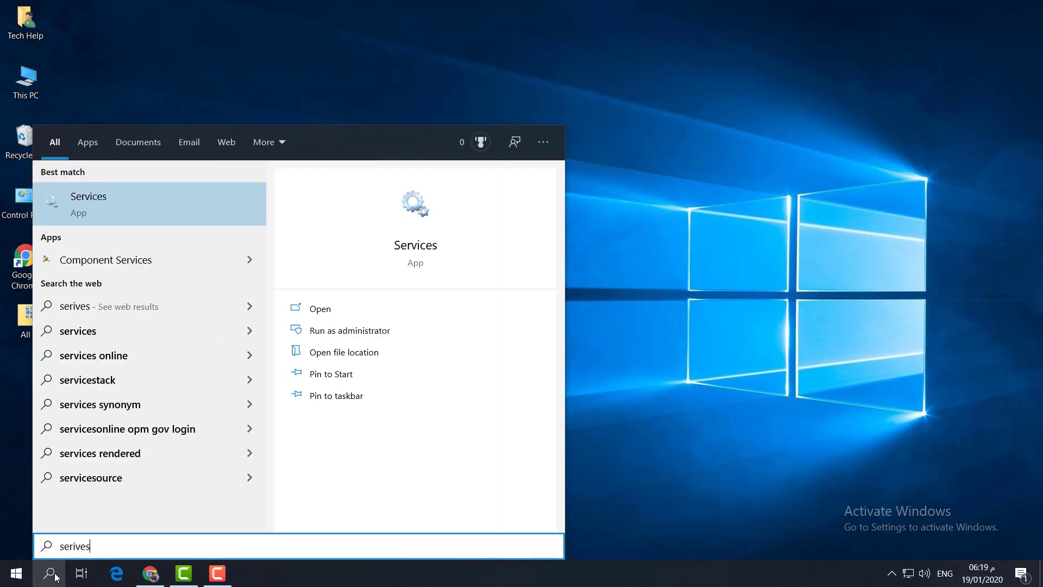
{"action": "left_click", "coordinate": [137, 201]}
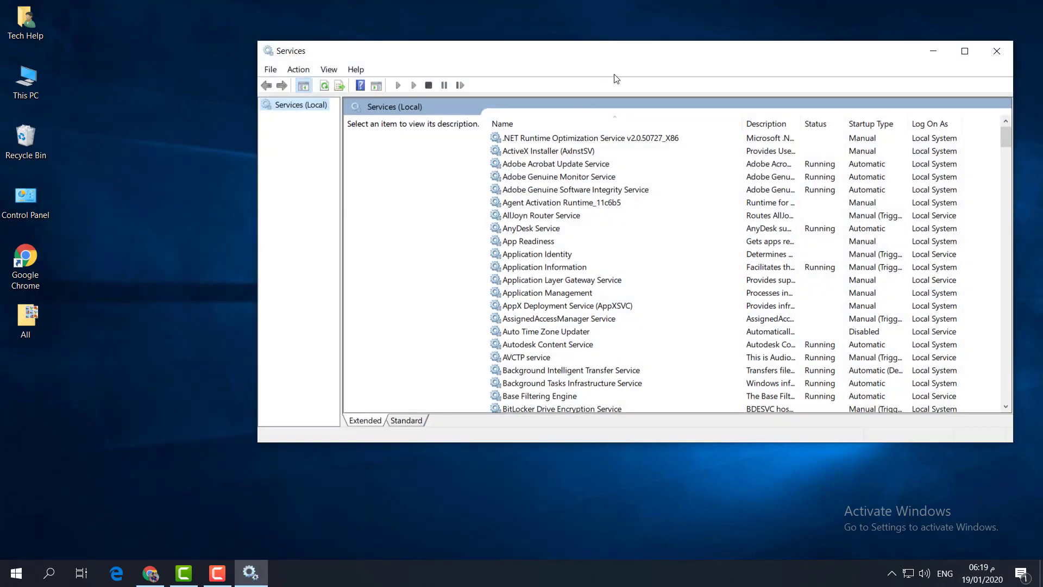
{"action": "left_click", "coordinate": [630, 58]}
{"action": "left_click_drag", "start_coordinate": [619, 64], "coordinate": [395, 77]}
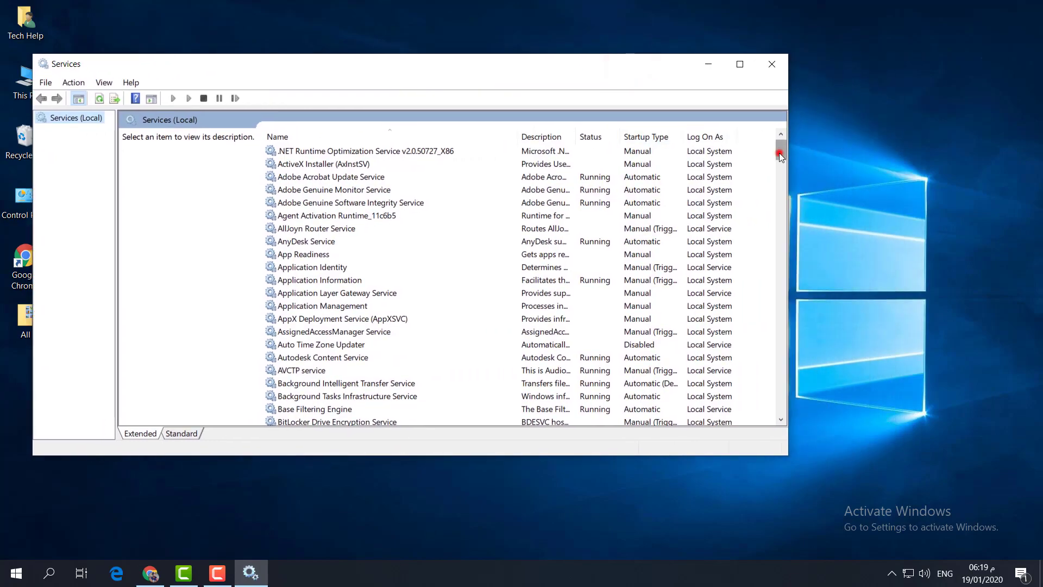
Step: Find the Print Spooler service in the services list and open its properties
{"action": "left_click_drag", "start_coordinate": [780, 157], "coordinate": [780, 237]}
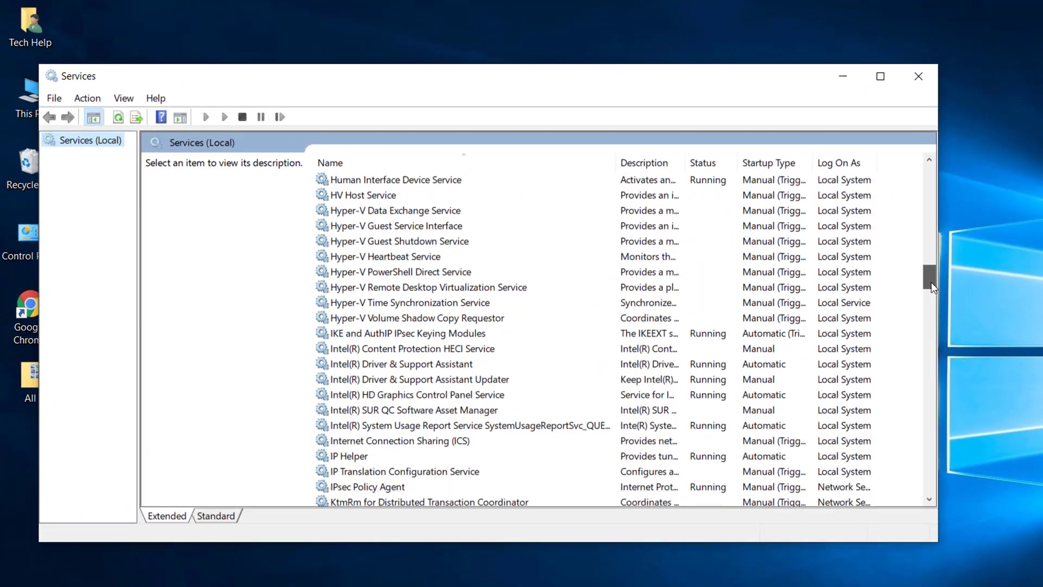
{"action": "left_click_drag", "start_coordinate": [931, 285], "coordinate": [931, 350]}
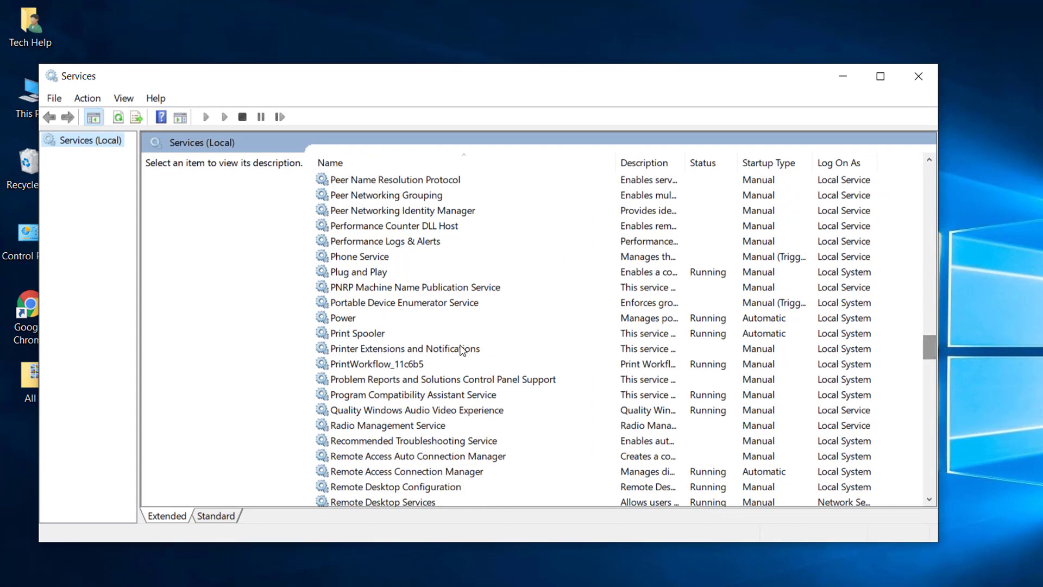
{"action": "left_click", "coordinate": [367, 337]}
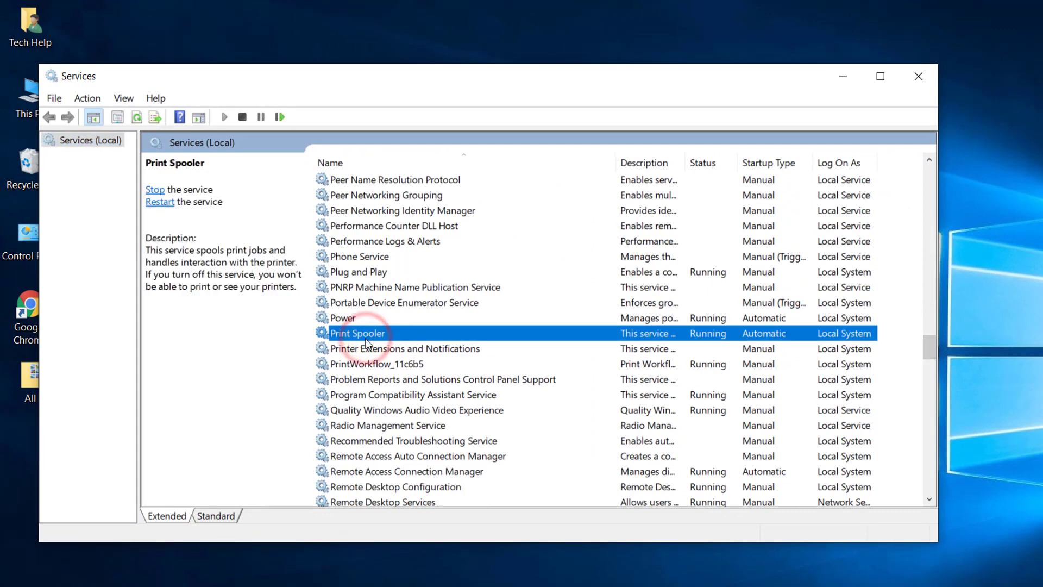
{"action": "double_click", "coordinate": [368, 339]}
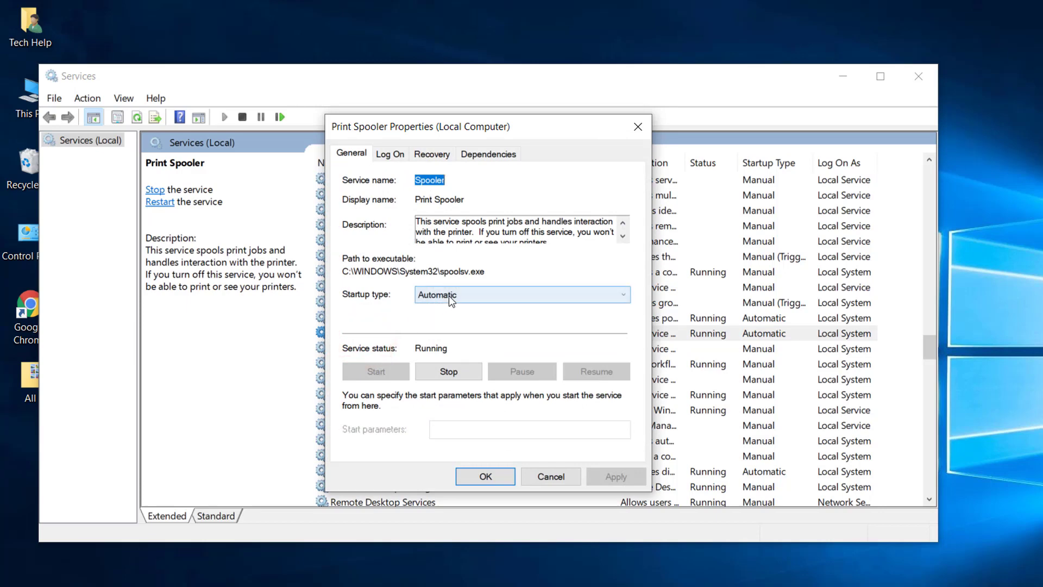
Step: Keep the Print Spooler startup type at Automatic and stop the service
{"action": "left_click", "coordinate": [449, 295]}
{"action": "left_click", "coordinate": [448, 296]}
{"action": "left_click", "coordinate": [458, 373]}
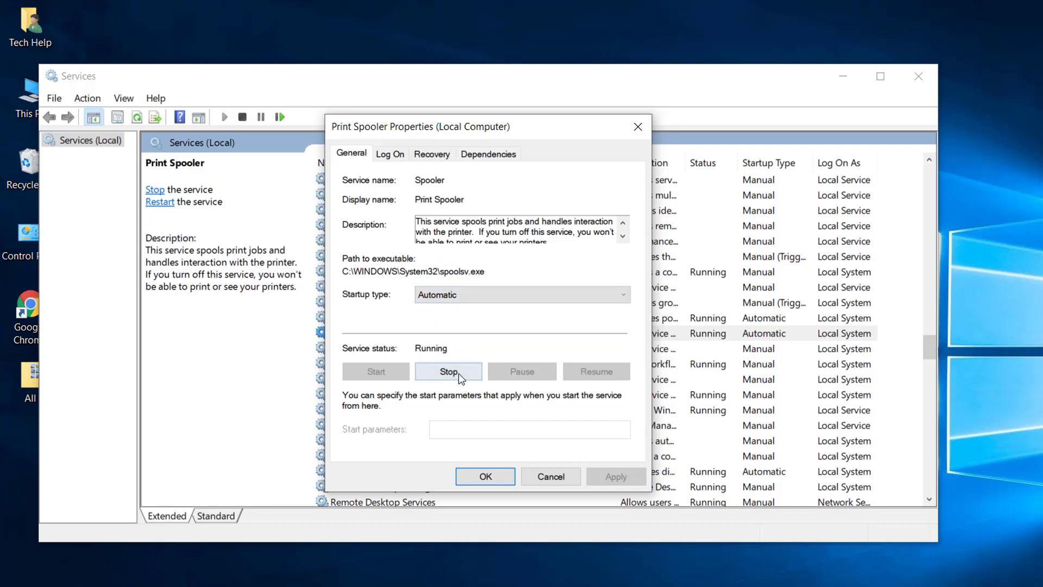
{"action": "left_click", "coordinate": [534, 405]}
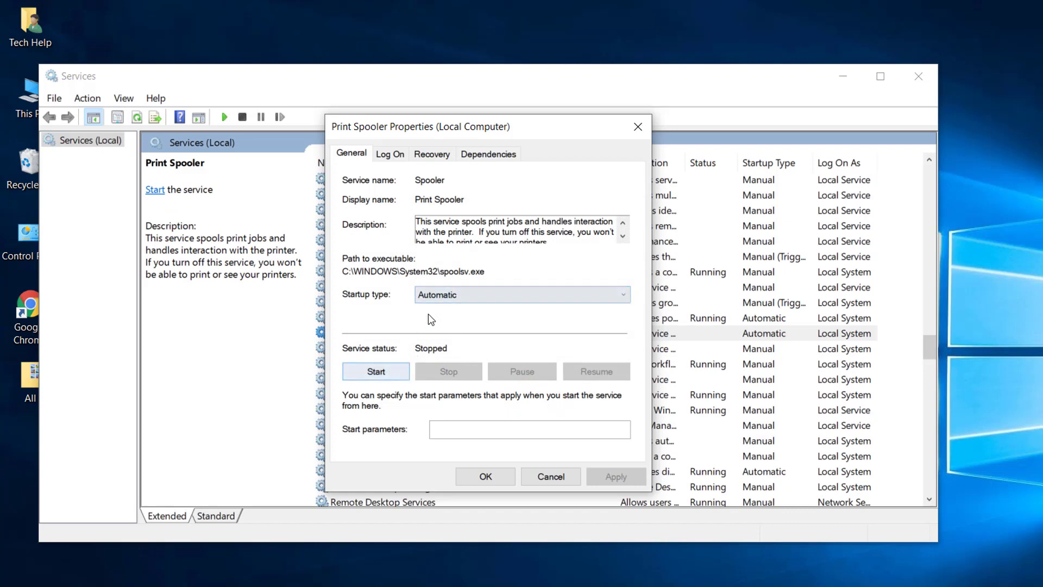
Step: Start the Print Spooler service, confirm its properties, and close the Services window
{"action": "left_click", "coordinate": [375, 371]}
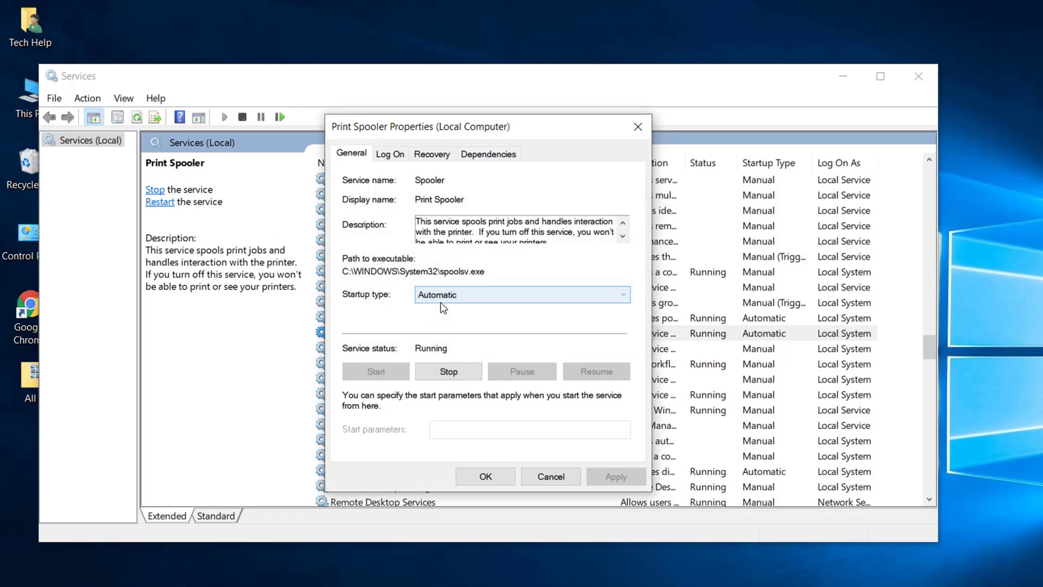
{"action": "left_click", "coordinate": [485, 475]}
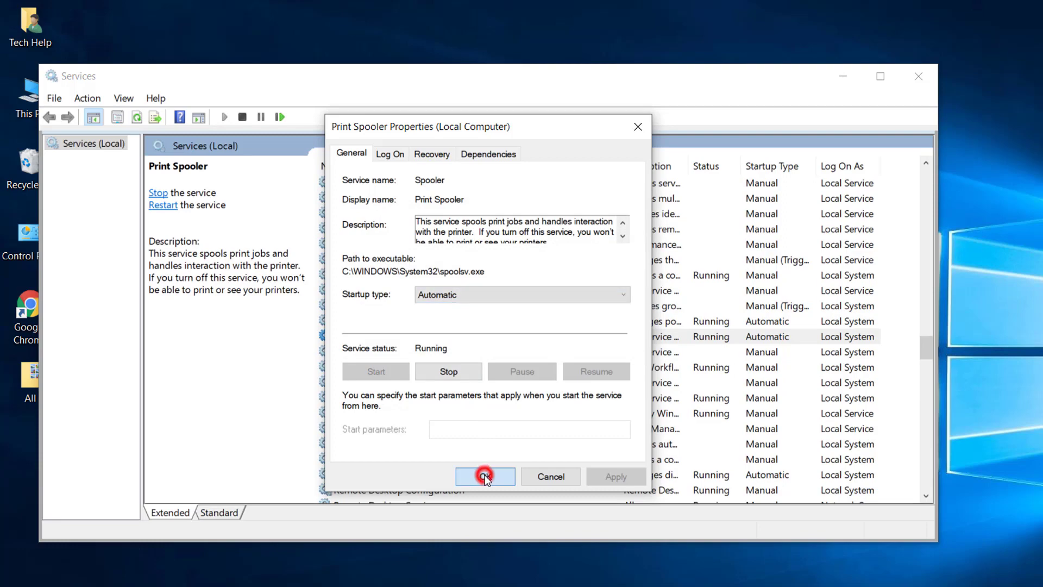
{"action": "left_click", "coordinate": [920, 77]}
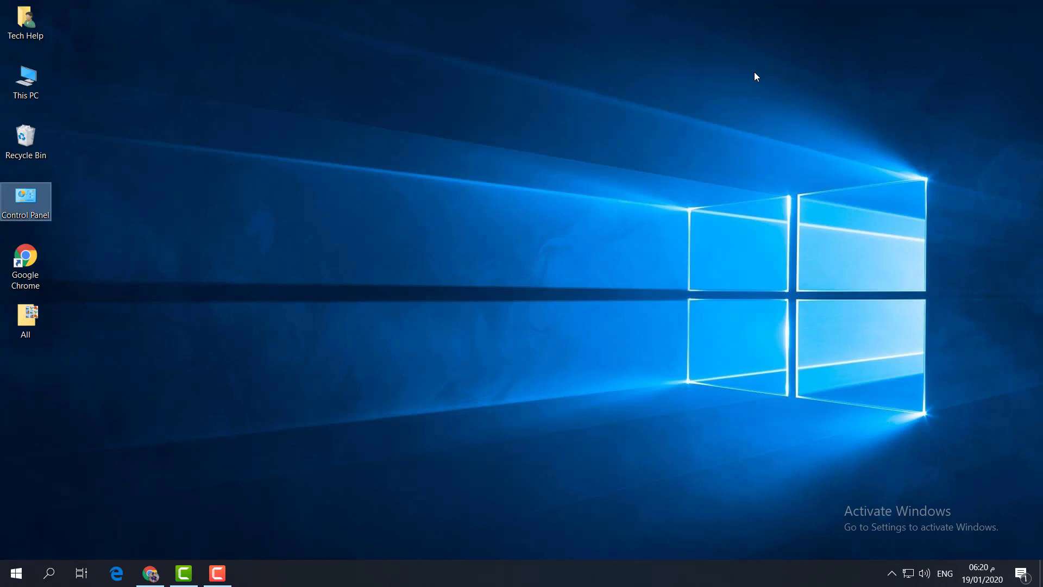
{"action": "left_click", "coordinate": [531, 286]}
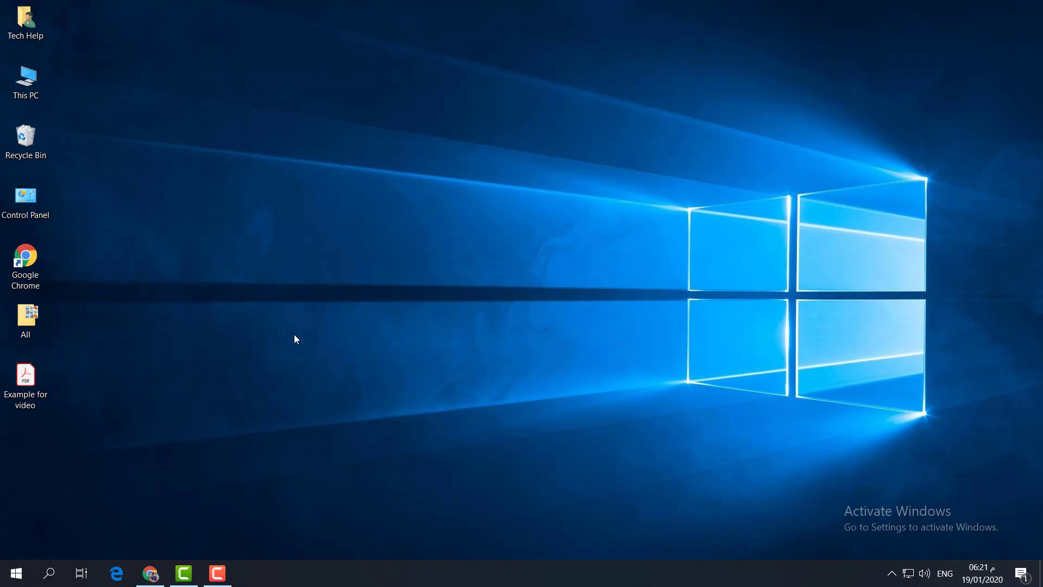
Step: Open the desktop PDF "Example for video" in a maximized Adobe Acrobat Reader window and bring up its print settings
{"action": "double_click", "coordinate": [28, 388]}
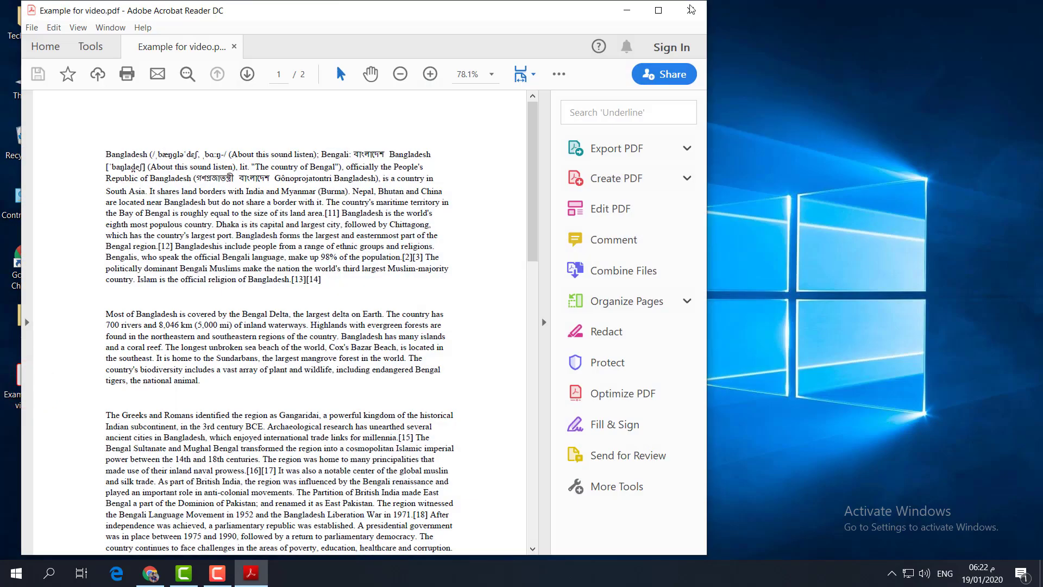
{"action": "left_click", "coordinate": [658, 9]}
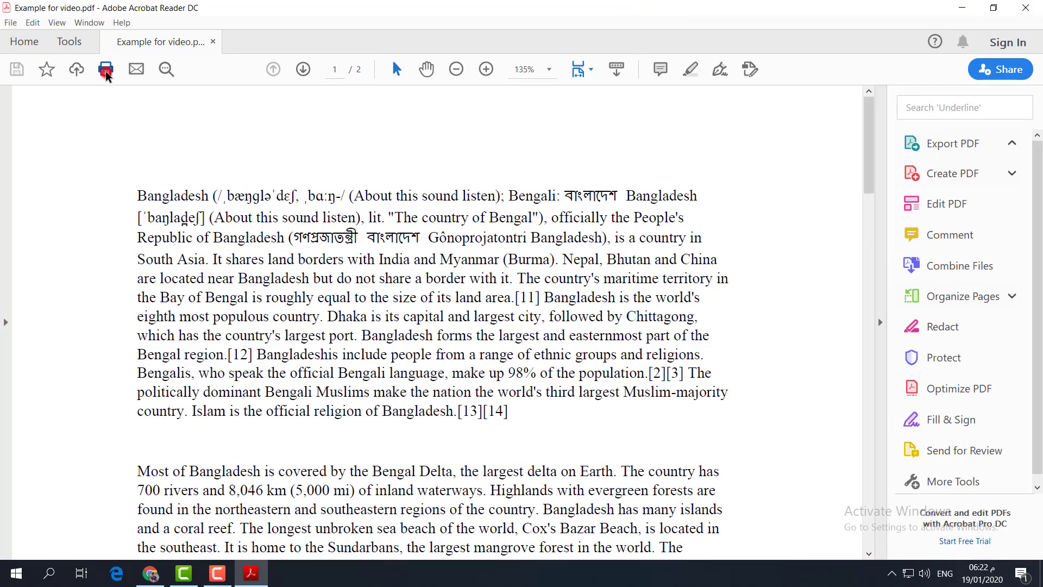
{"action": "key", "text": "ctrl+p"}
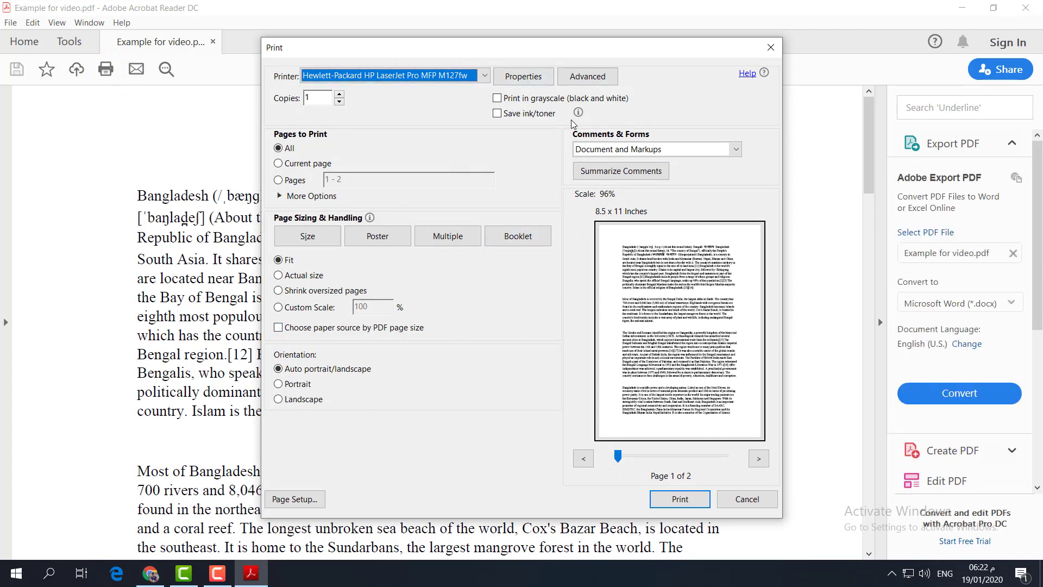
Step: Print the PDF on the HP LaserJet P1005 with Print As Image enabled, and close the document window
{"action": "left_click", "coordinate": [485, 76]}
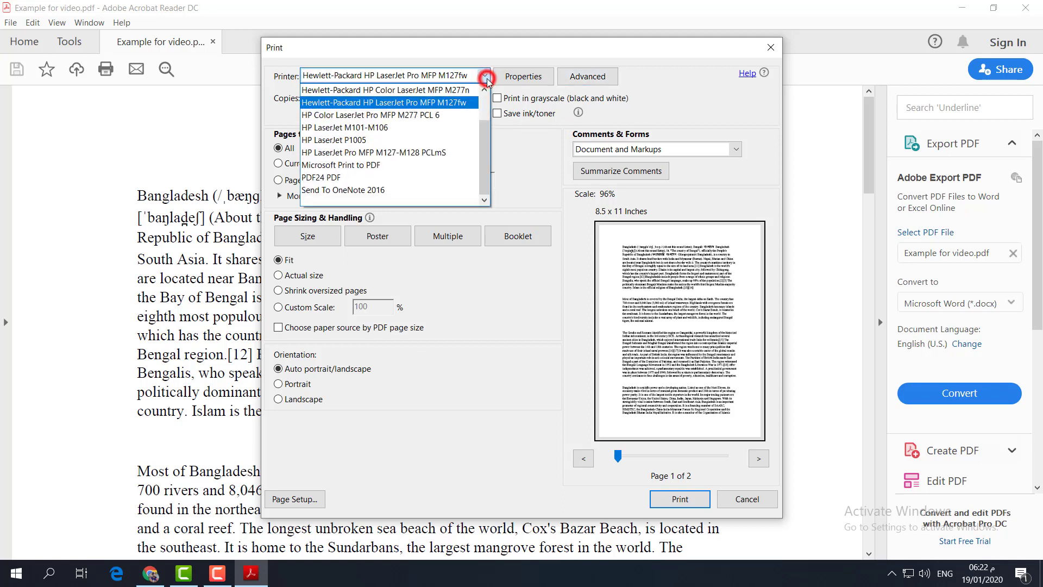
{"action": "left_click", "coordinate": [406, 142]}
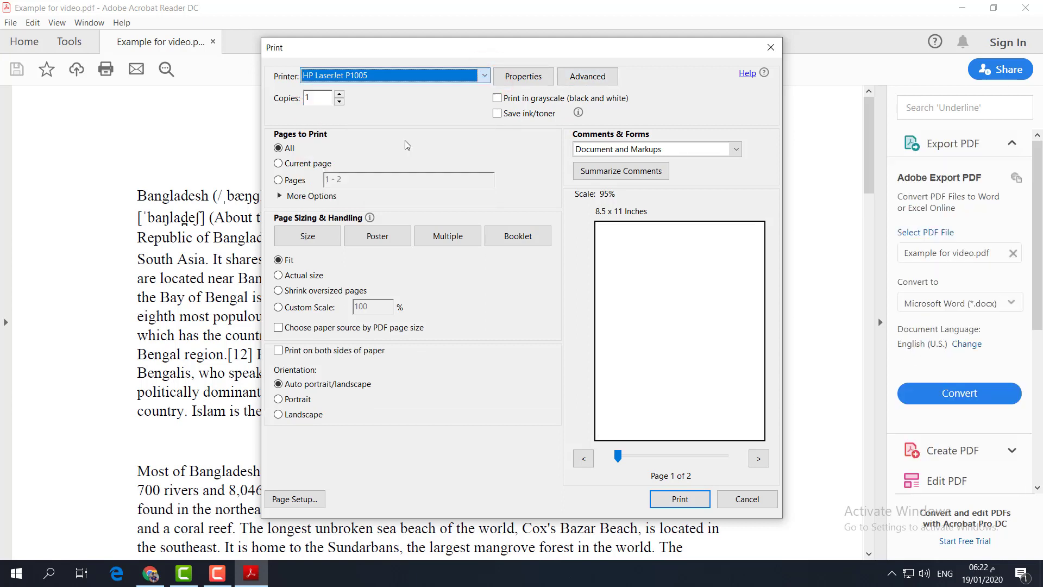
{"action": "left_click", "coordinate": [593, 77]}
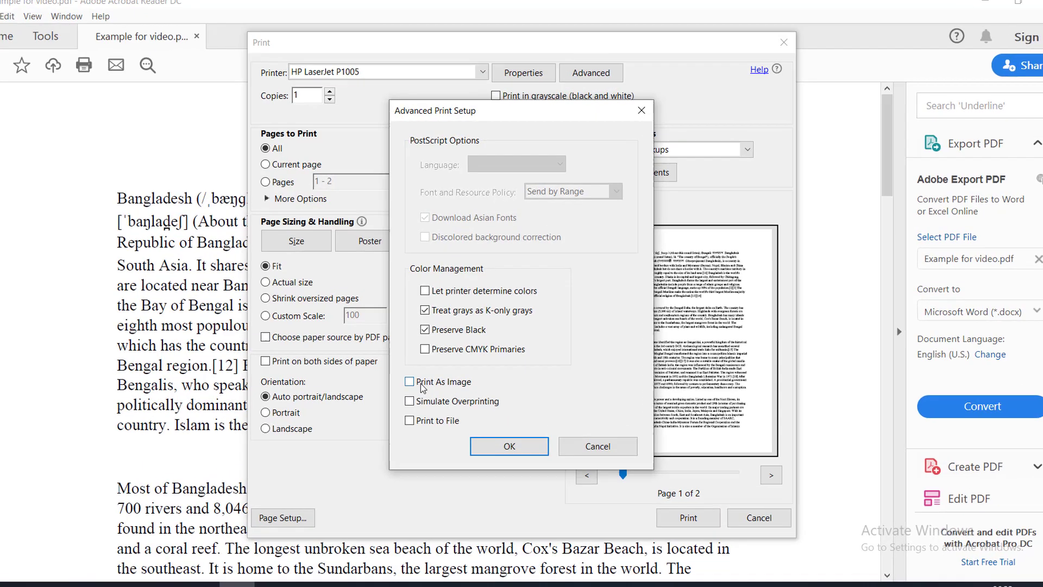
{"action": "left_click", "coordinate": [434, 384]}
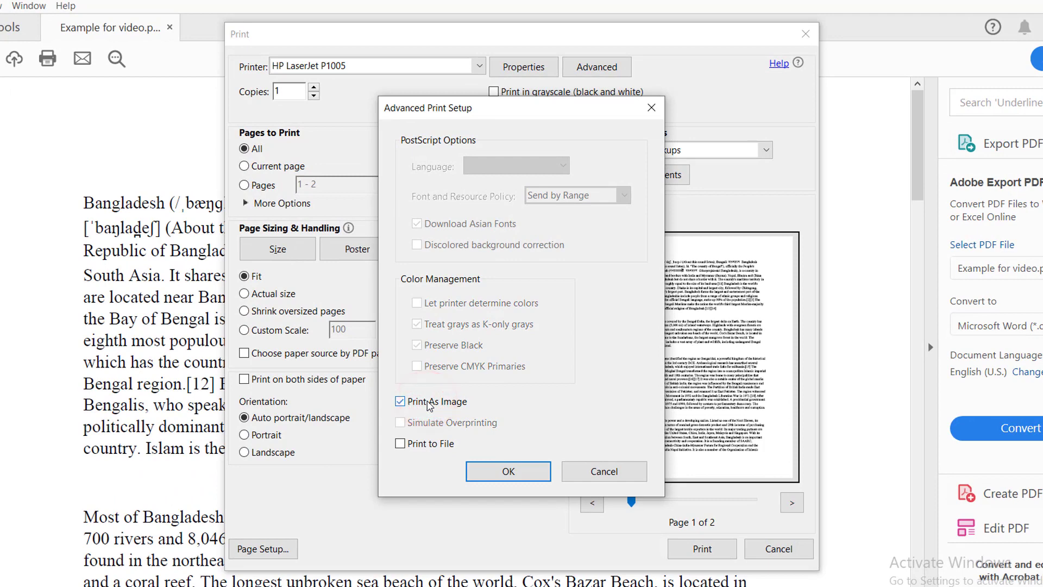
{"action": "left_click", "coordinate": [513, 473]}
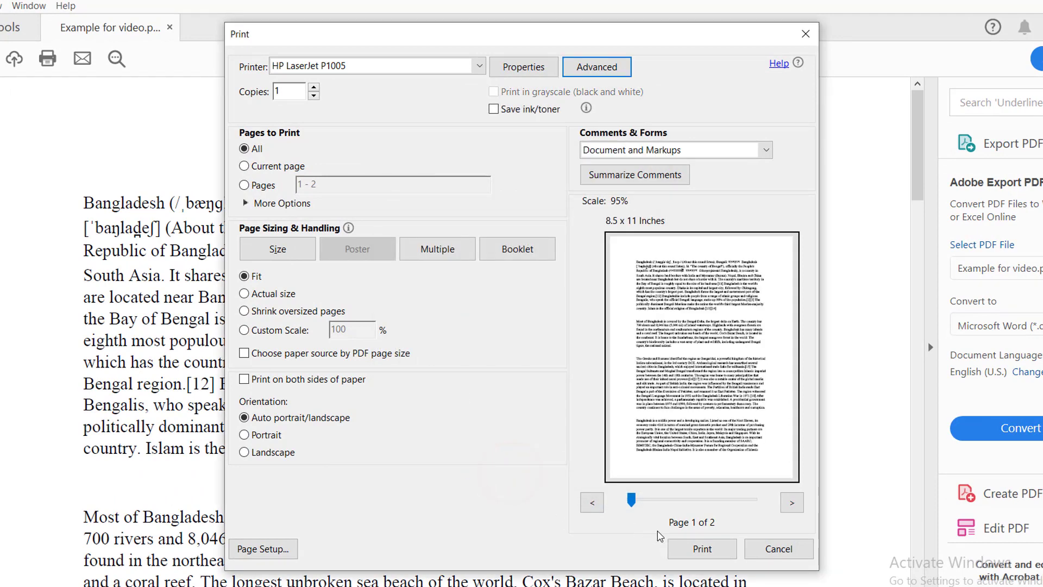
{"action": "left_click", "coordinate": [703, 549]}
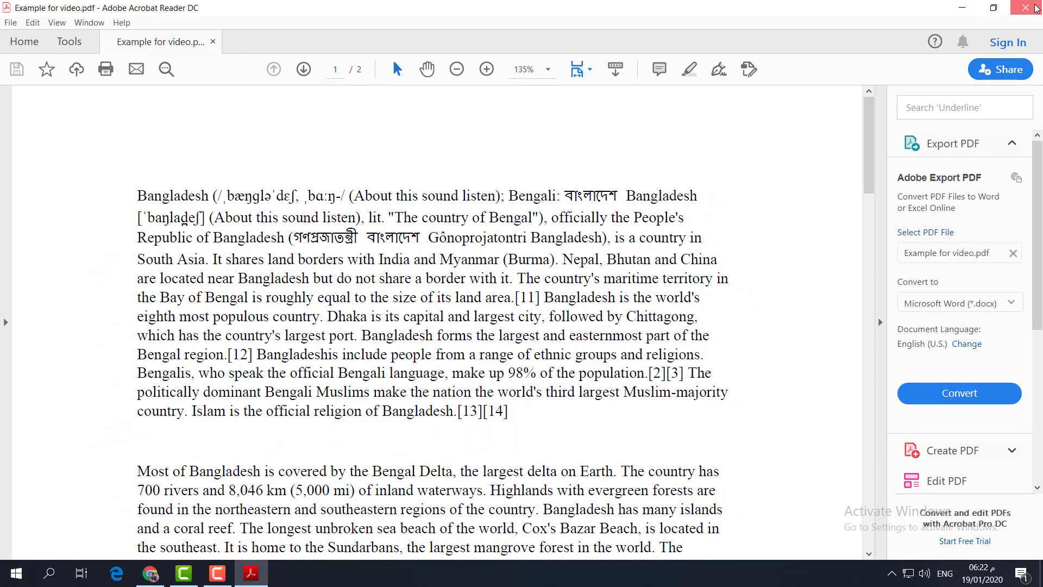
{"action": "left_click", "coordinate": [1037, 8]}
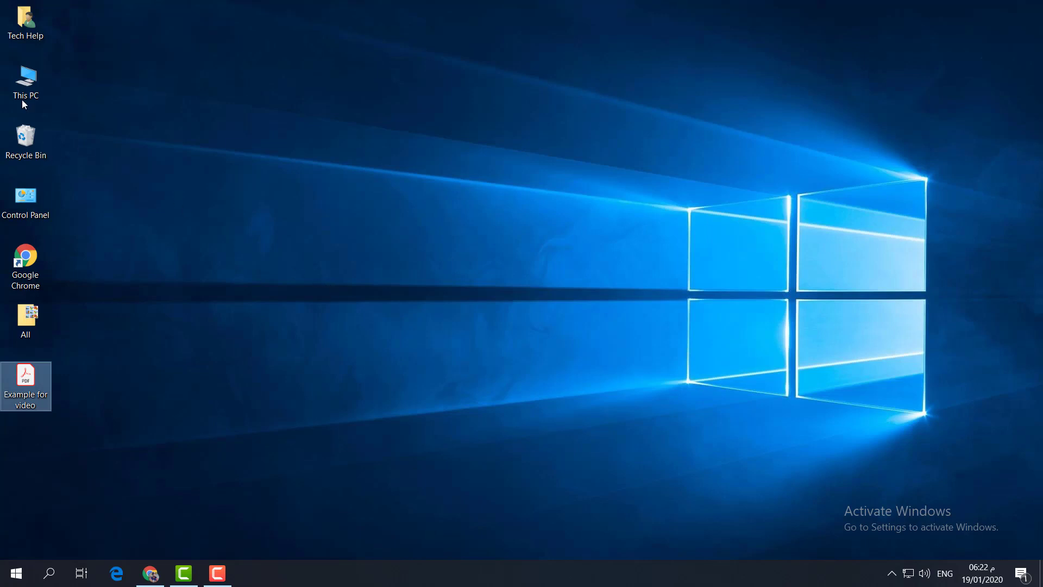
Step: Open Computer Management for This PC and expand the Printers category in Device Manager
{"action": "right_click", "coordinate": [16, 73]}
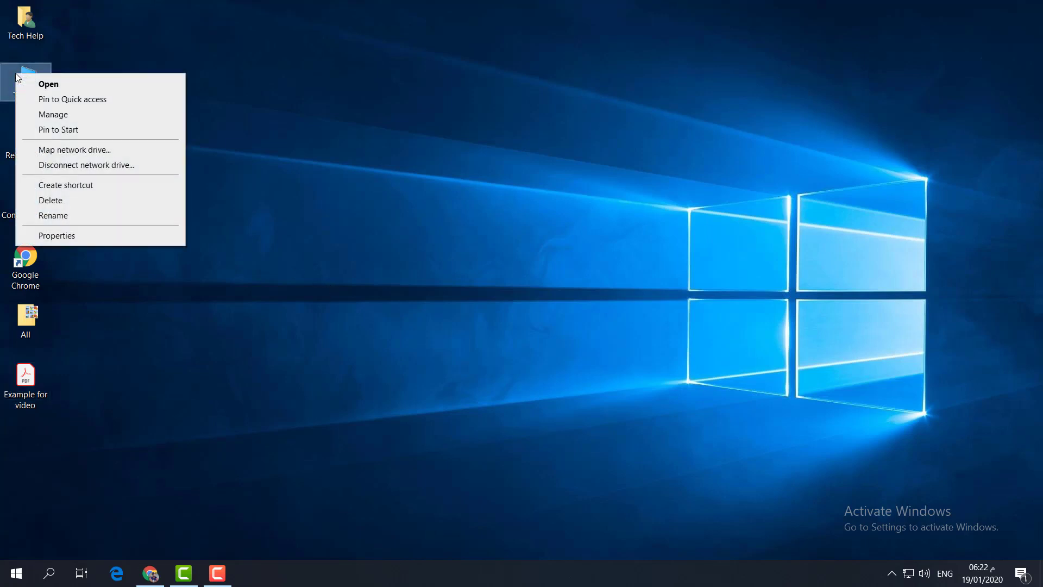
{"action": "left_click", "coordinate": [67, 119]}
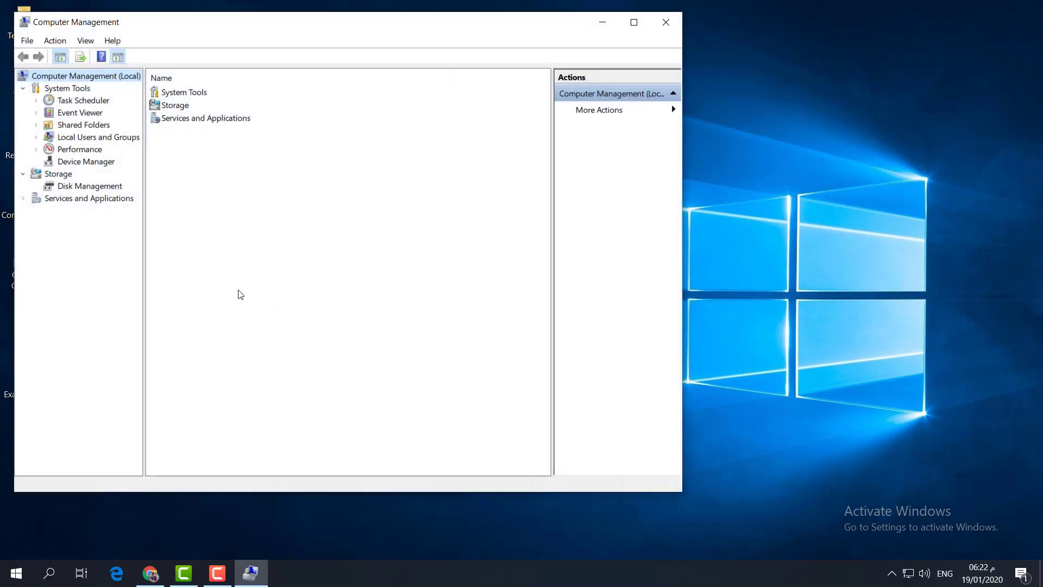
{"action": "left_click", "coordinate": [103, 163]}
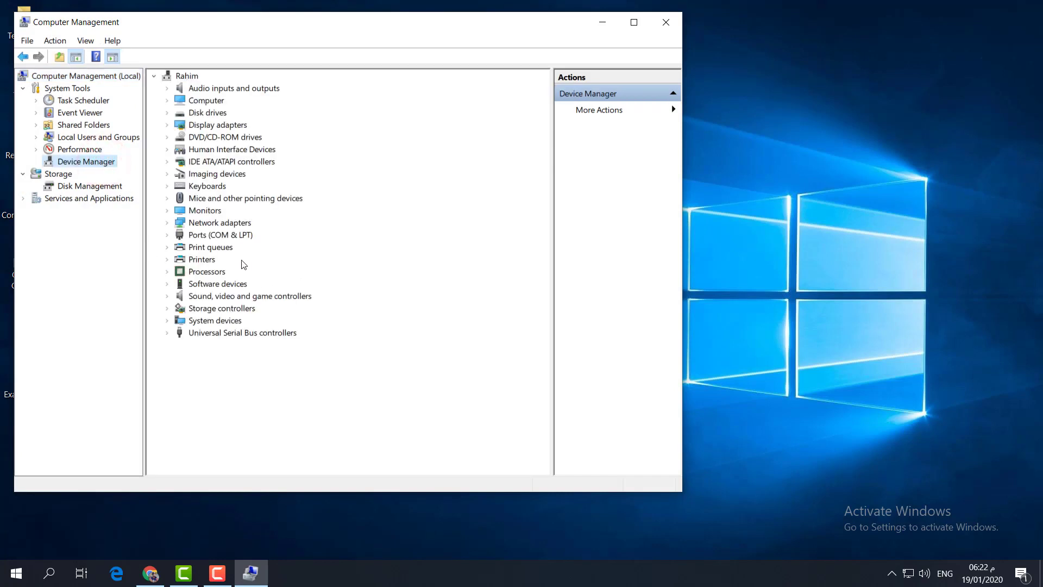
{"action": "left_click", "coordinate": [170, 259]}
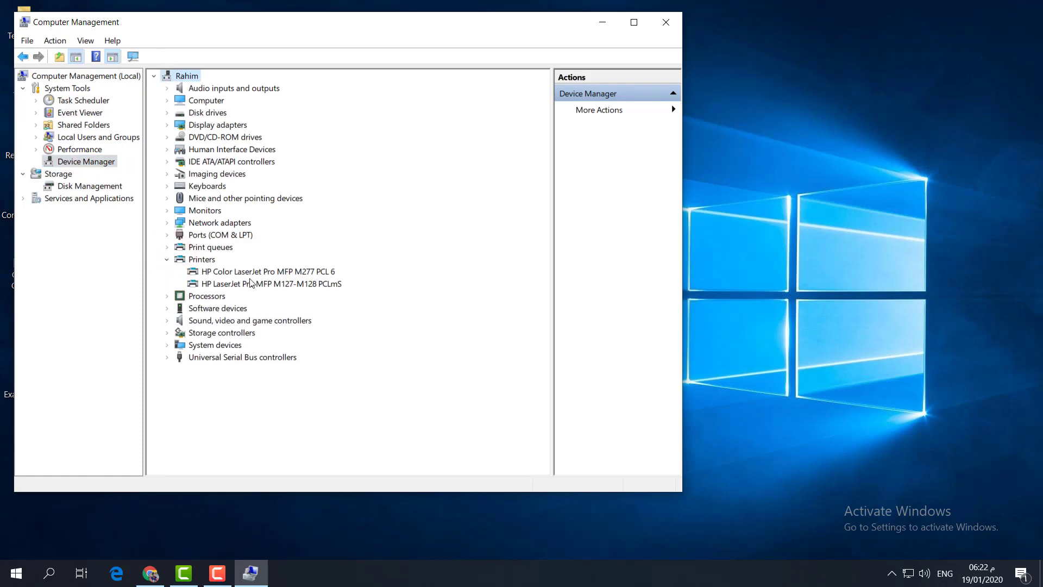
Step: Try to update the HP LaserJet Pro MFP M127-M128 PCLmS driver manually from the computer's list of compatible drivers
{"action": "left_click", "coordinate": [271, 284]}
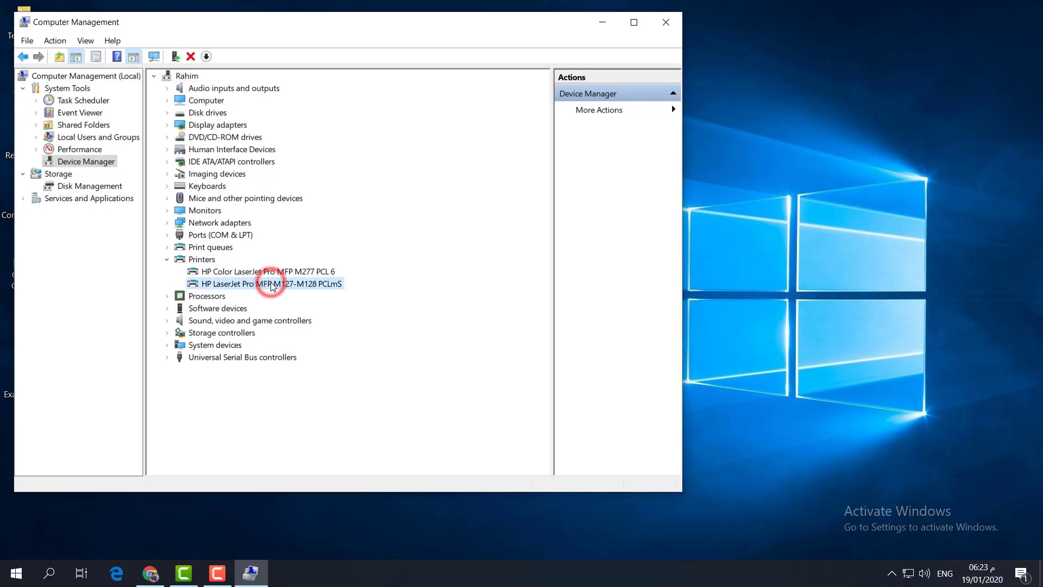
{"action": "right_click", "coordinate": [271, 285]}
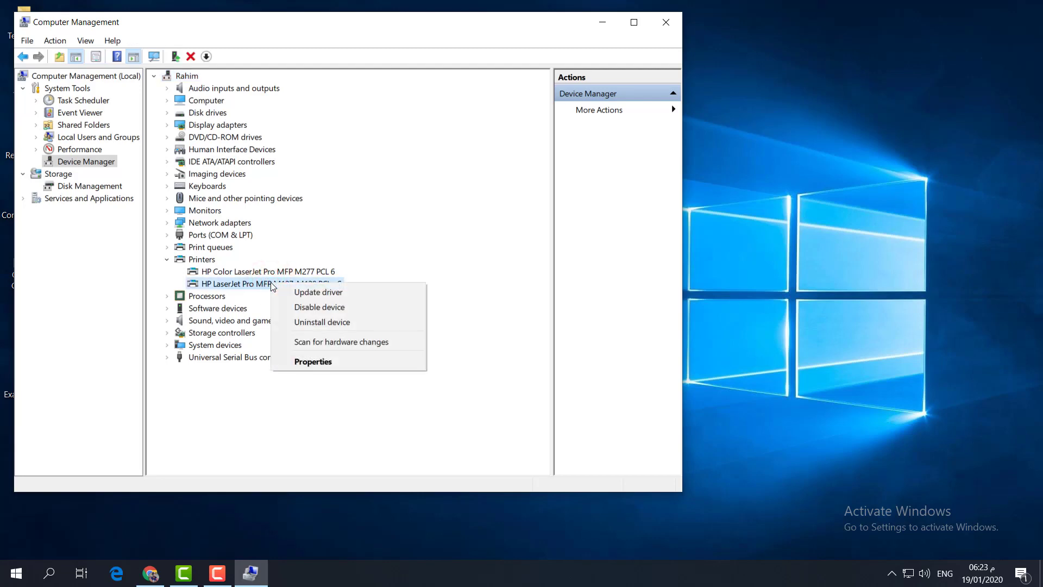
{"action": "left_click", "coordinate": [308, 296]}
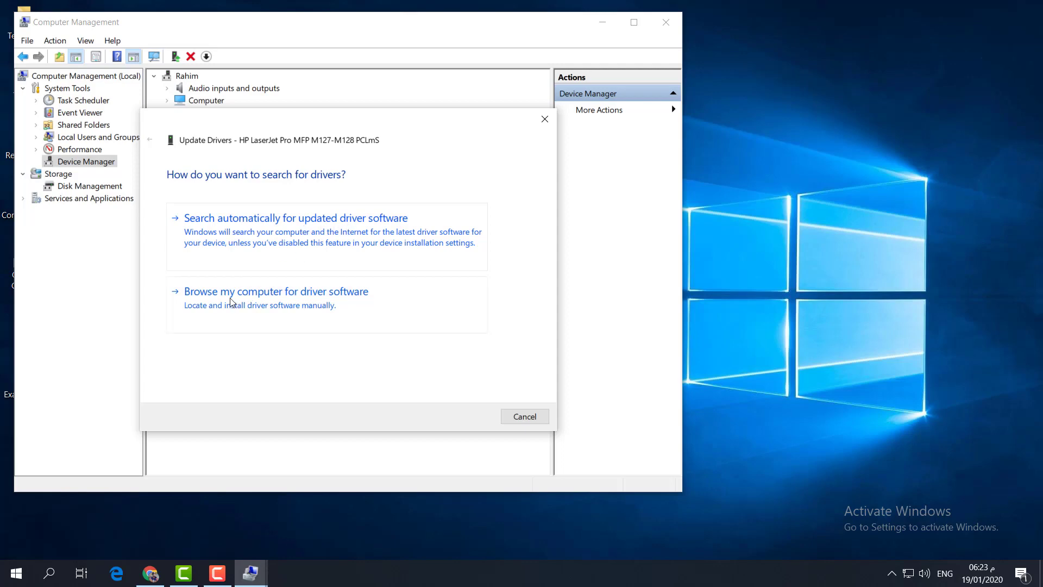
{"action": "left_click", "coordinate": [258, 297]}
{"action": "left_click", "coordinate": [255, 334]}
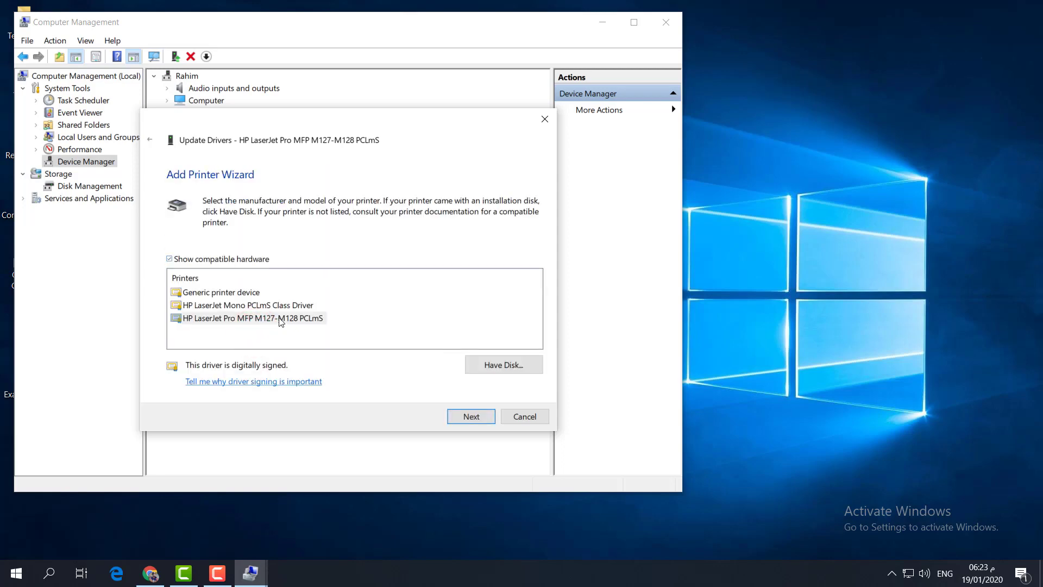
{"action": "left_click", "coordinate": [274, 317]}
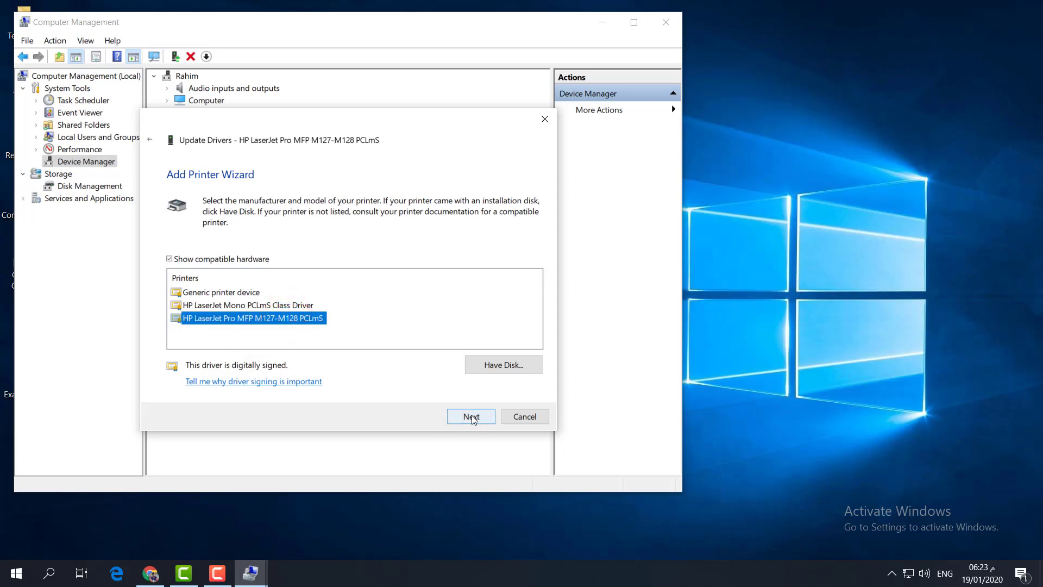
{"action": "left_click", "coordinate": [525, 417]}
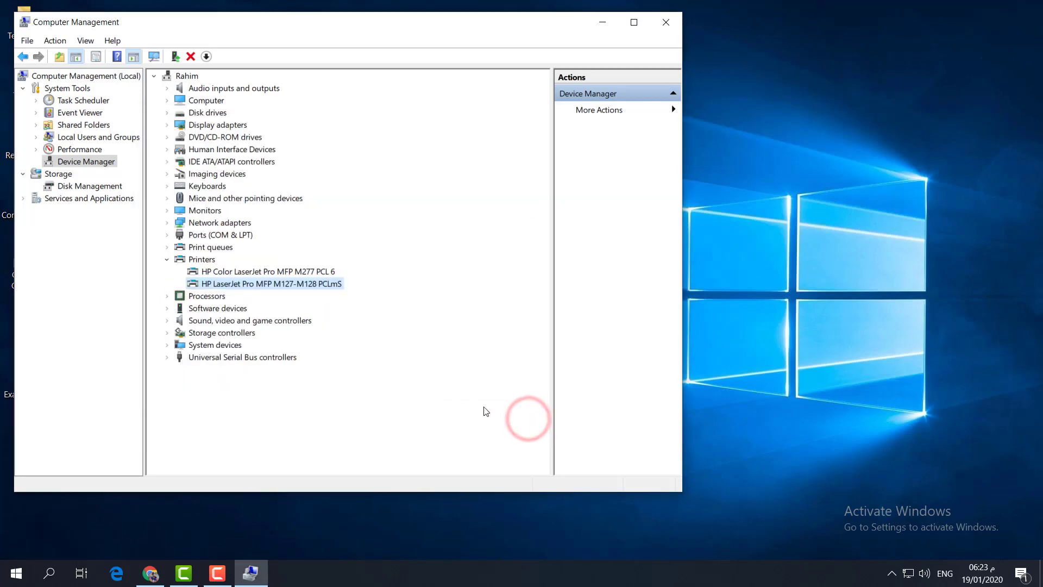
{"action": "left_click", "coordinate": [665, 22]}
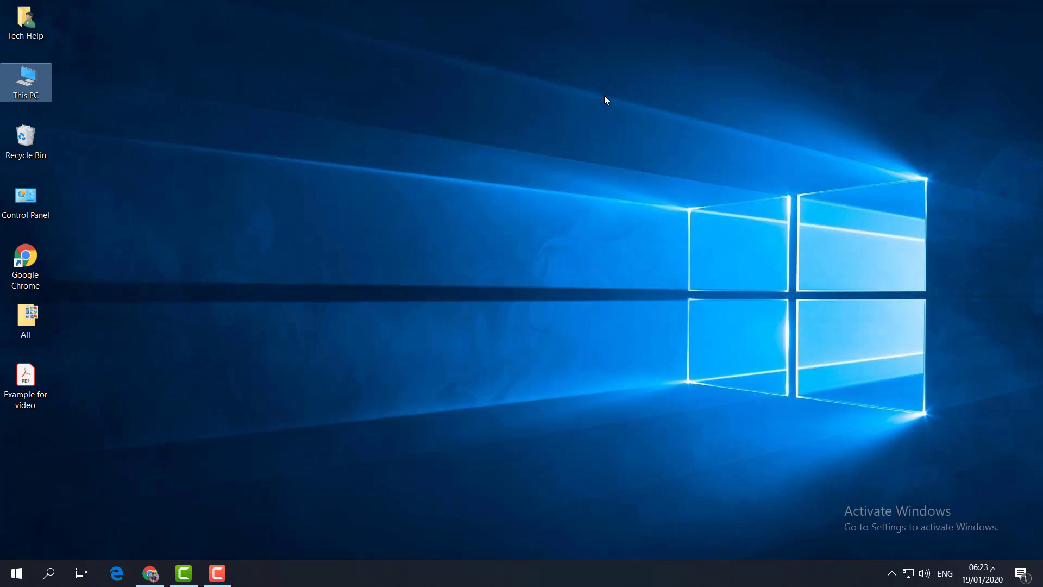
Step: Open the Troubleshoot page in the Windows Update & Security settings and run the Printer troubleshooter
{"action": "left_click", "coordinate": [16, 573]}
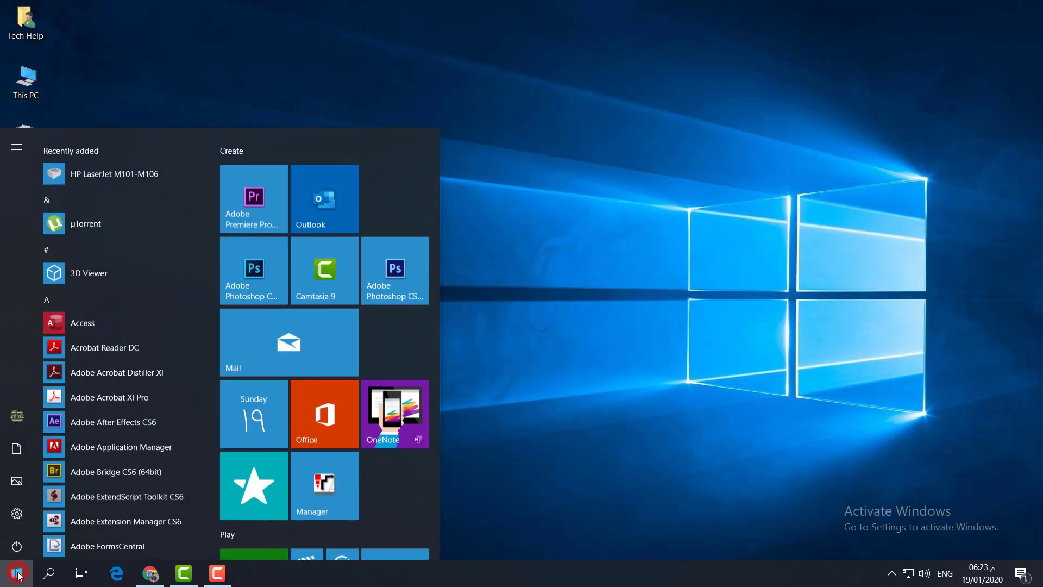
{"action": "left_click", "coordinate": [13, 512]}
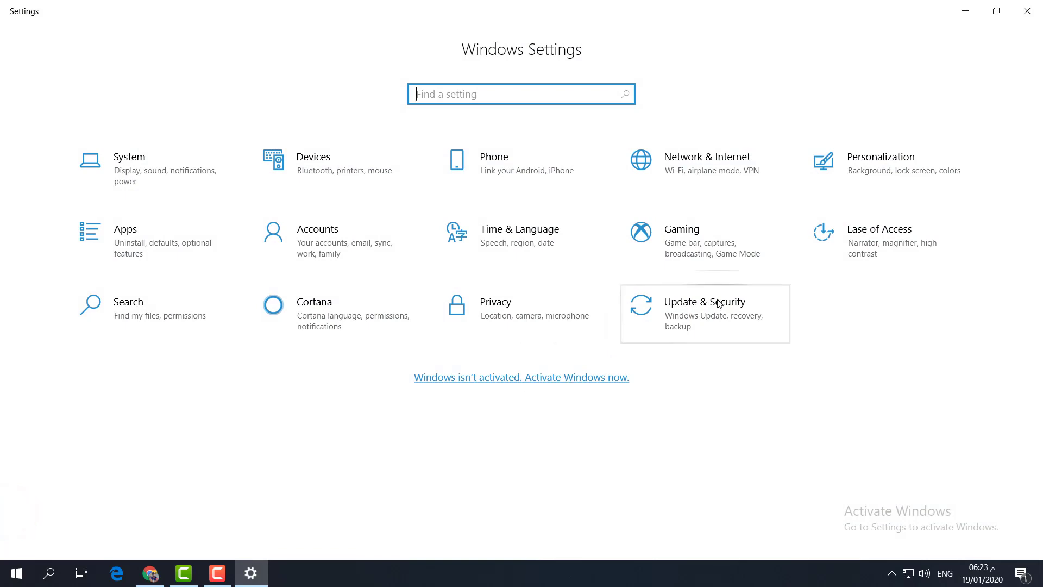
{"action": "left_click", "coordinate": [719, 304]}
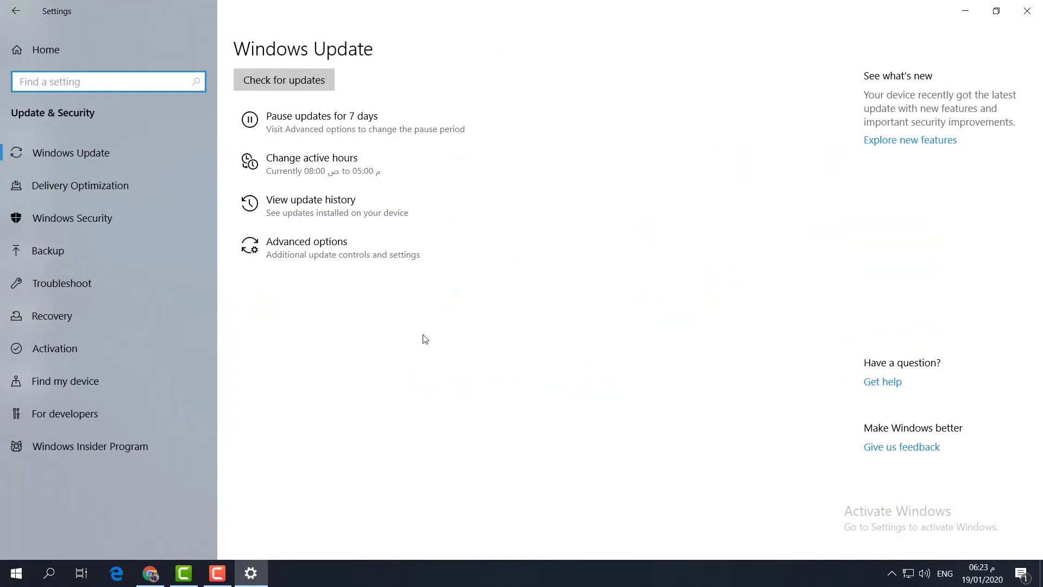
{"action": "left_click", "coordinate": [86, 286]}
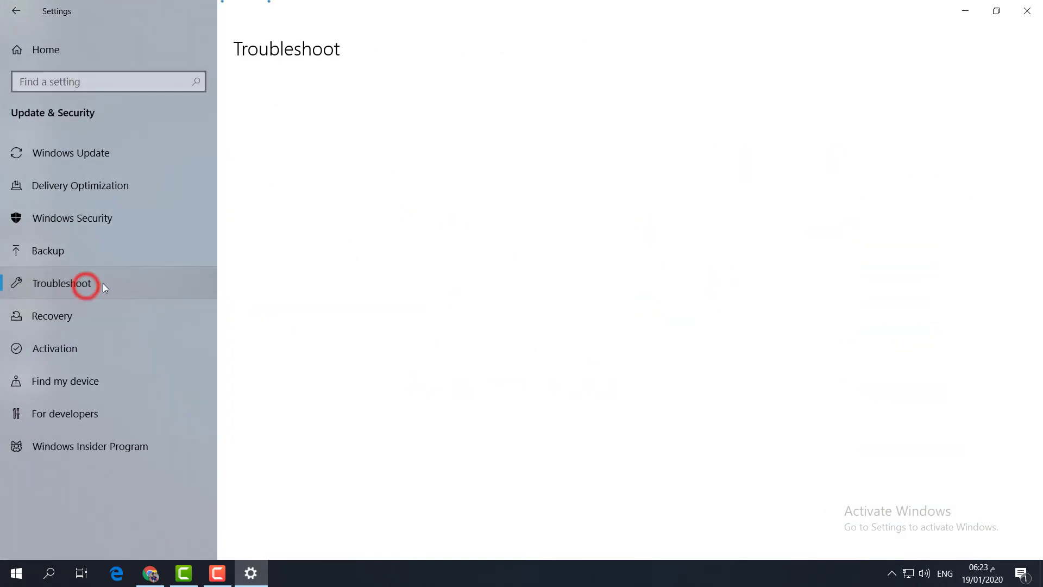
{"action": "scroll", "coordinate": [296, 359], "scroll_direction": "down", "scroll_amount": 3}
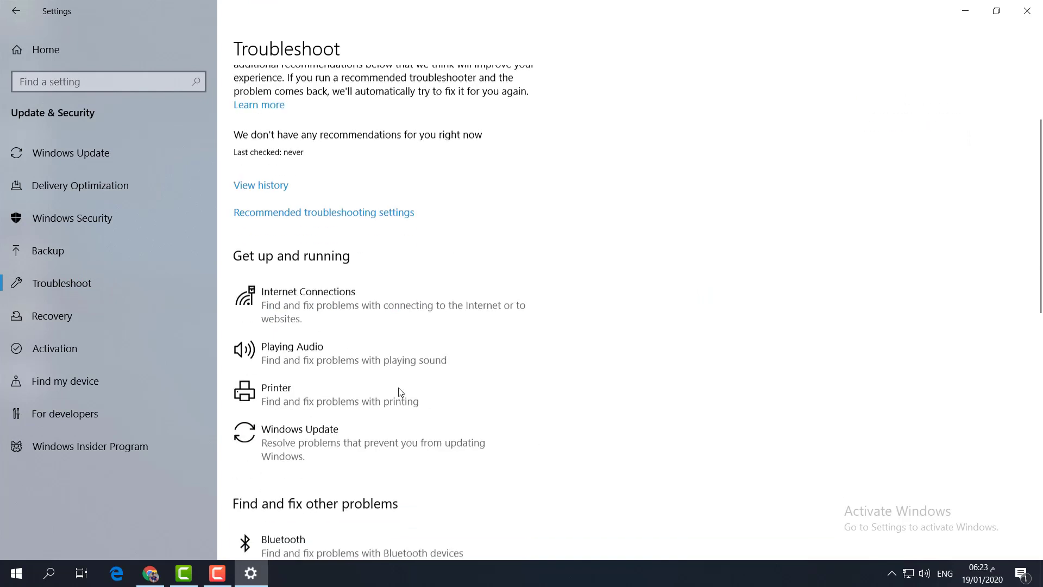
{"action": "left_click", "coordinate": [317, 356]}
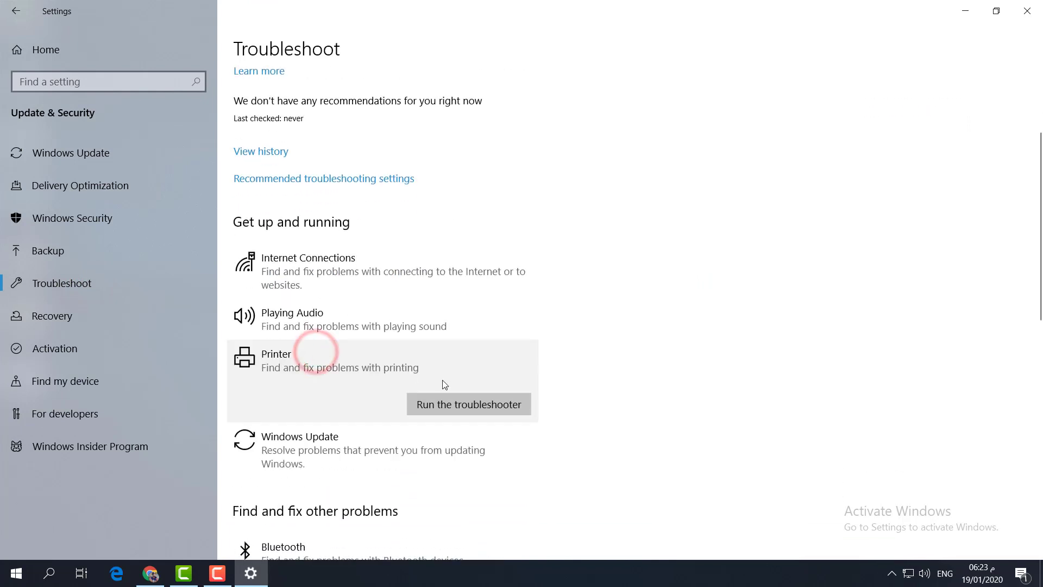
{"action": "left_click", "coordinate": [465, 405]}
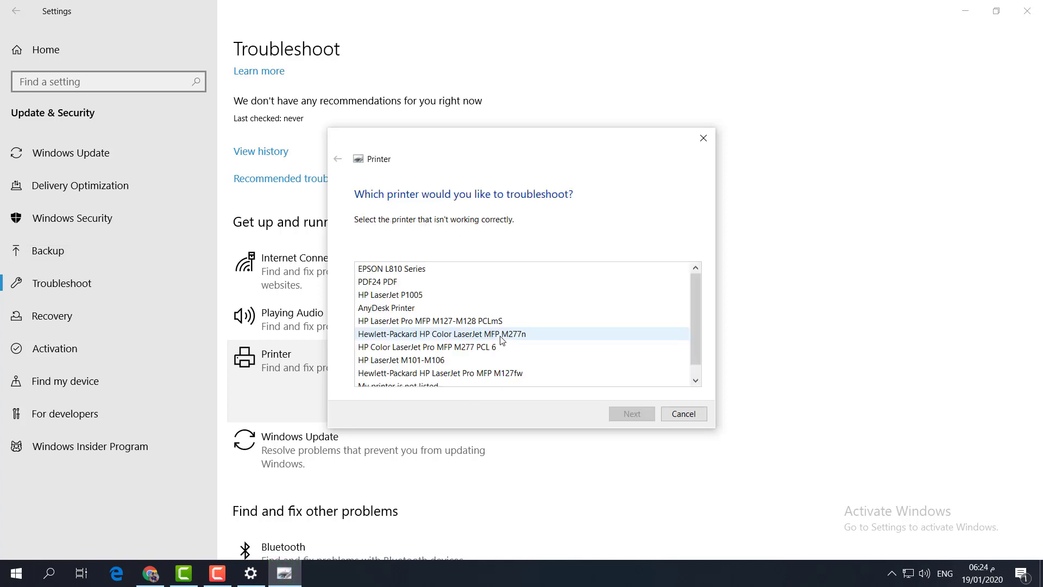
Step: Troubleshoot the Hewlett-Packard HP LaserJet Pro MFP M127fw and close the troubleshooter
{"action": "left_click", "coordinate": [501, 338]}
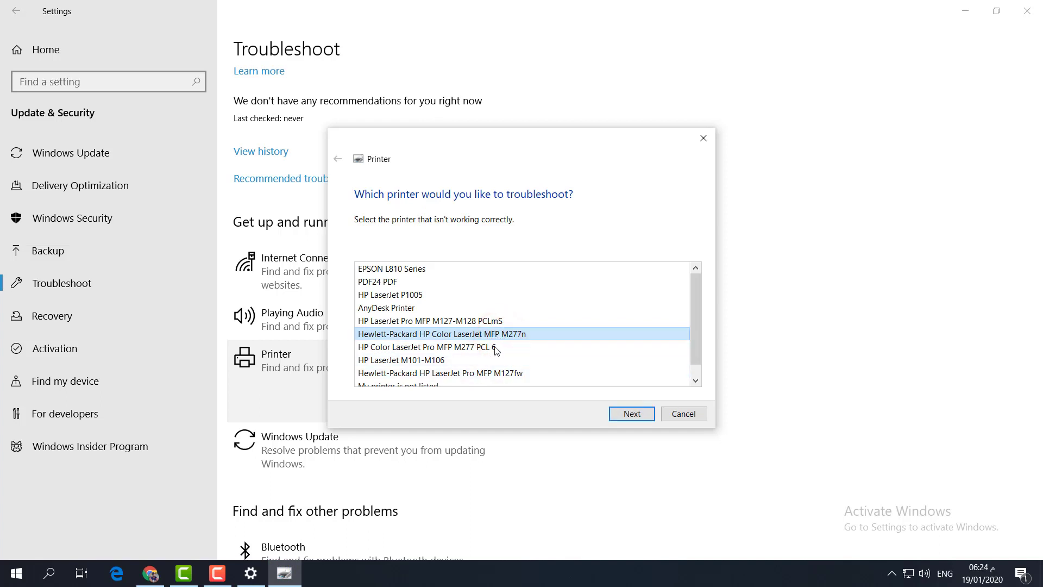
{"action": "scroll", "coordinate": [489, 353], "scroll_direction": "down", "scroll_amount": 1}
{"action": "left_click", "coordinate": [493, 360]}
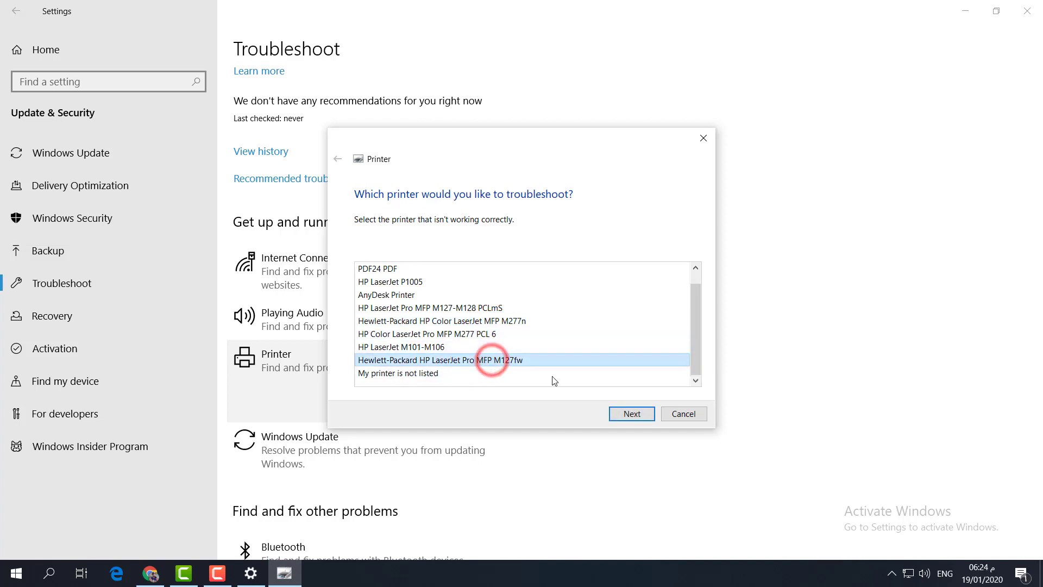
{"action": "left_click", "coordinate": [630, 413]}
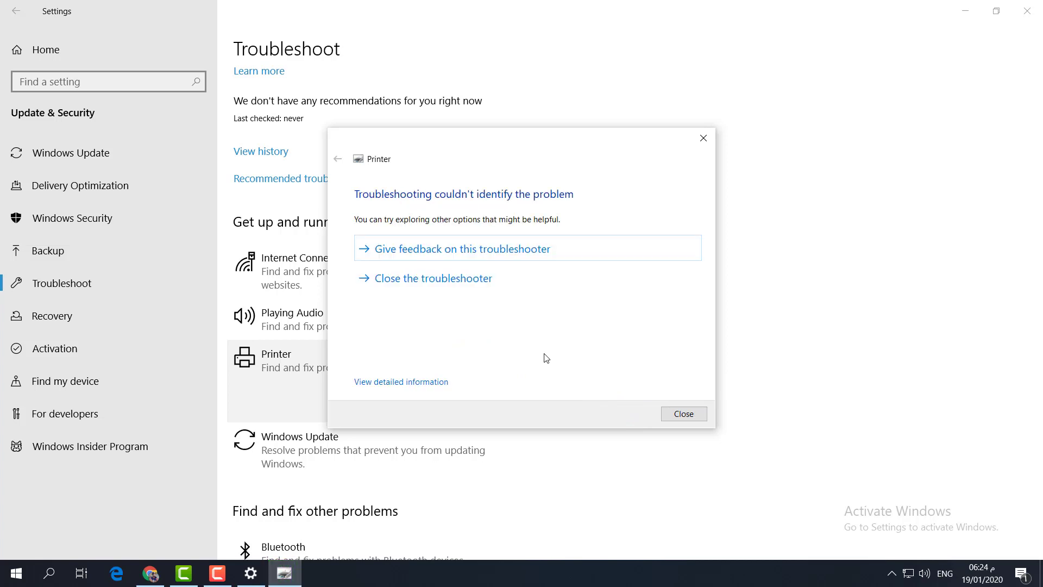
{"action": "left_click", "coordinate": [681, 415]}
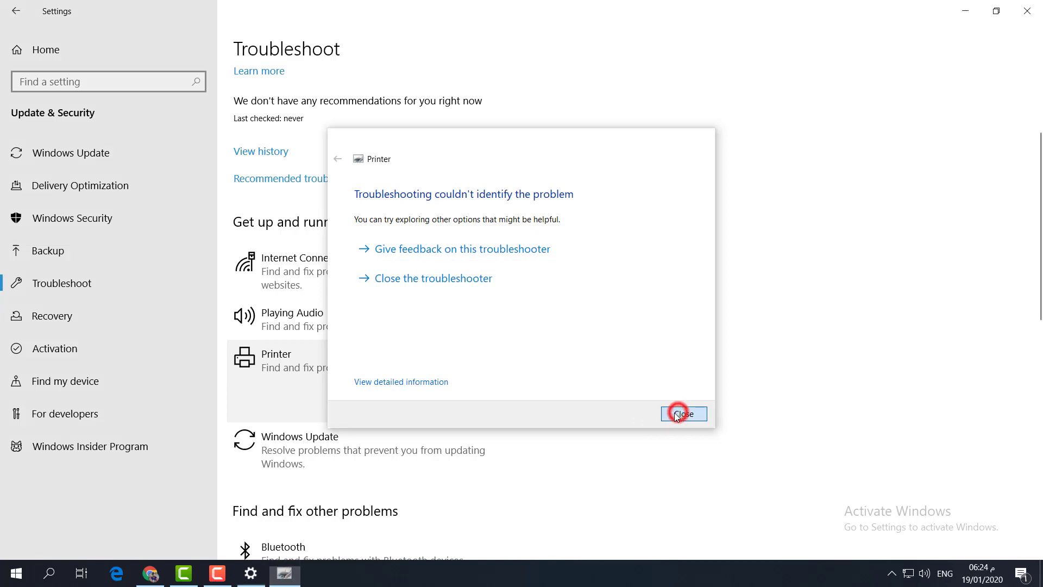